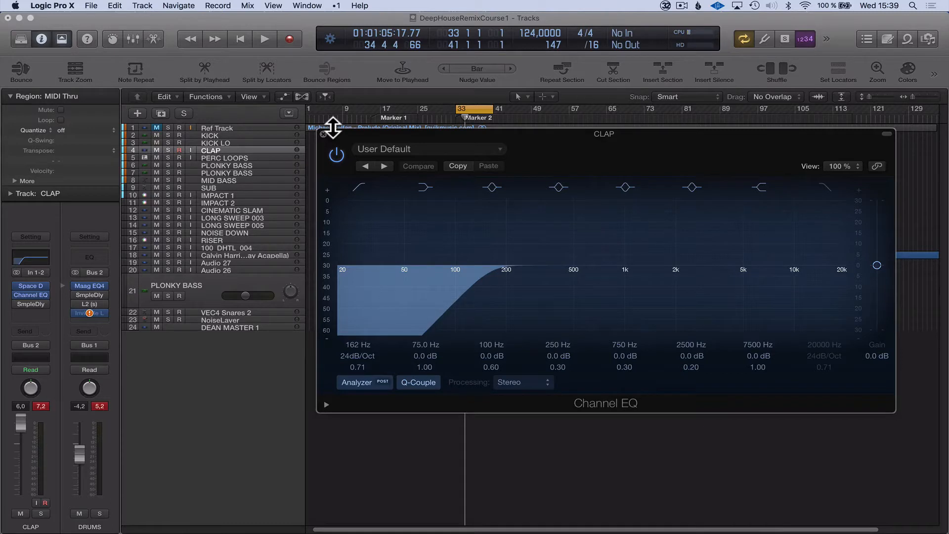
Move the CLAP track's Channel EQ window off the upper tracks and close it.
{"action": "left_click_drag", "start_coordinate": [333, 127], "coordinate": [361, 230]}
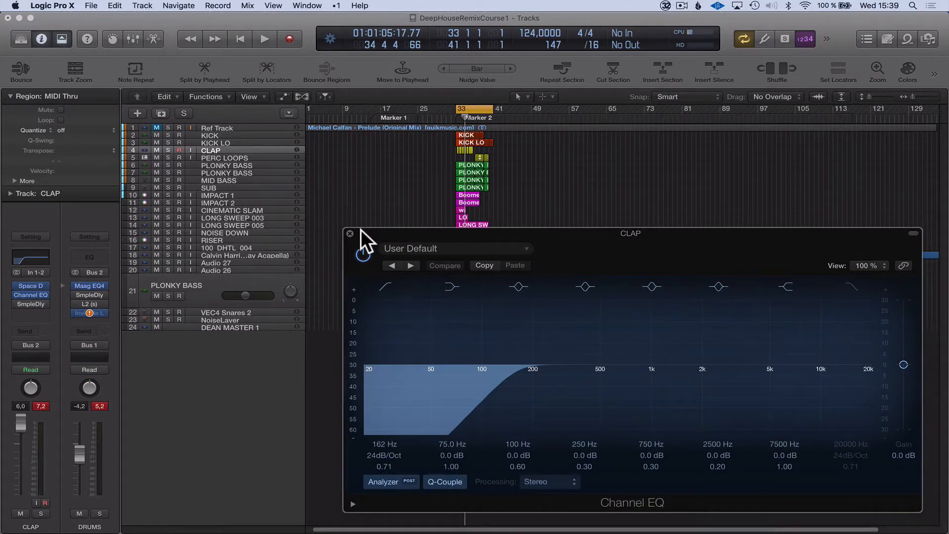
{"action": "left_click_drag", "start_coordinate": [365, 236], "coordinate": [354, 236]}
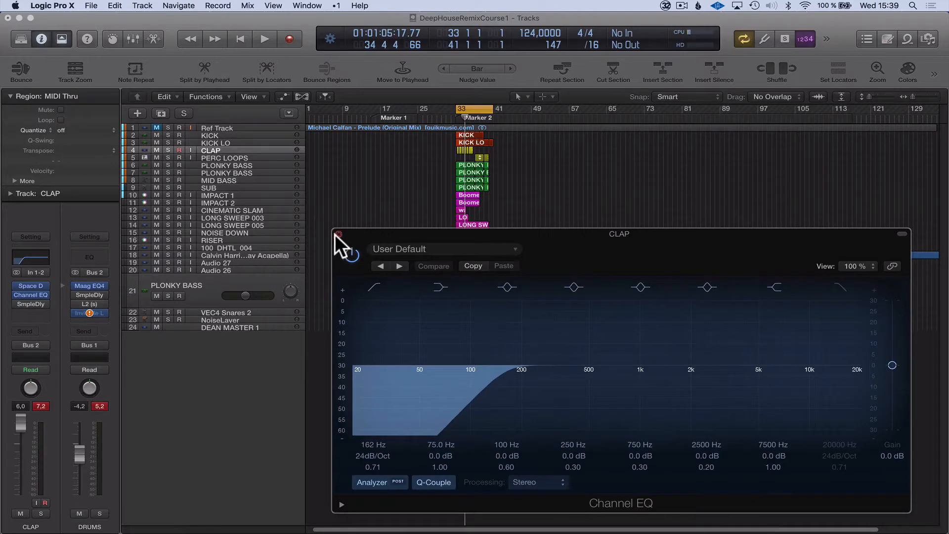
{"action": "left_click", "coordinate": [338, 234]}
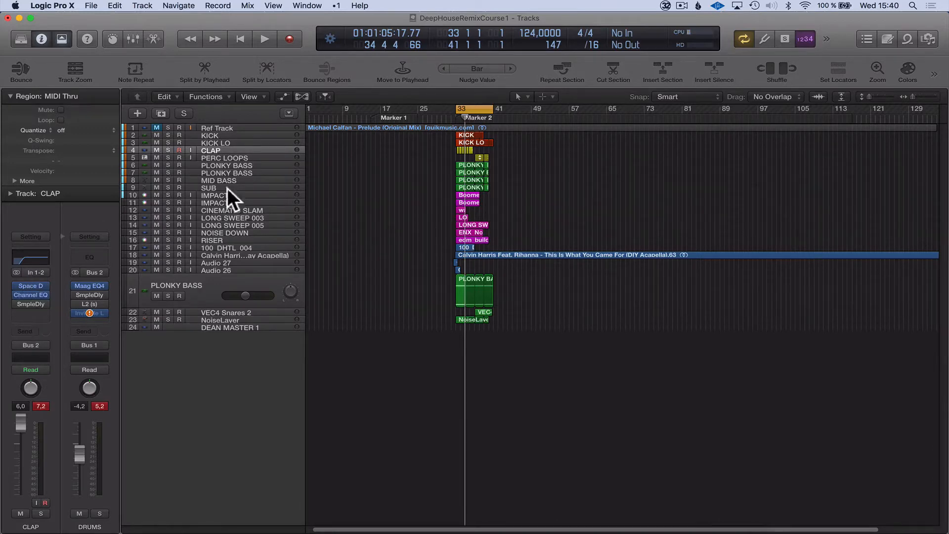
Solo the PERC LOOPS track, move the cycle range to bars 37–41 and play the section briefly.
{"action": "left_click", "coordinate": [236, 159]}
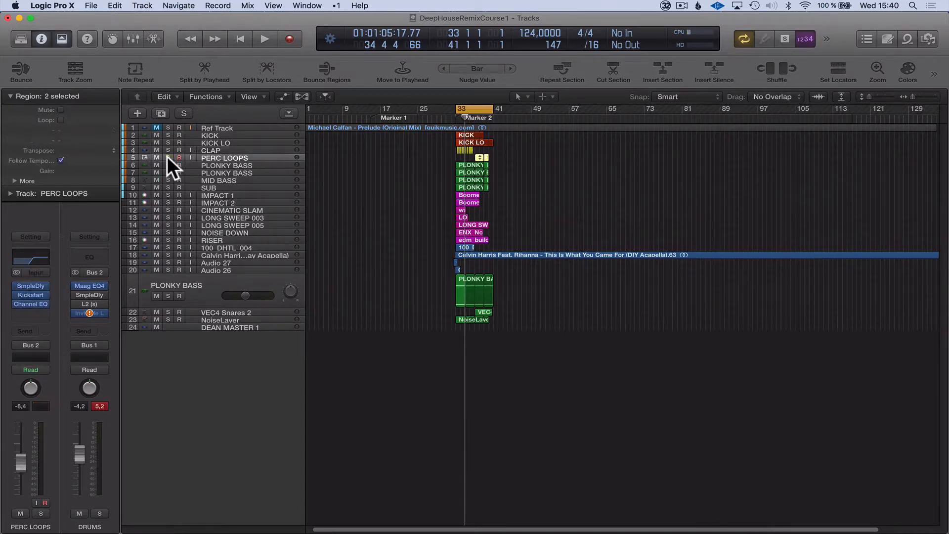
{"action": "left_click", "coordinate": [169, 158]}
{"action": "left_click_drag", "start_coordinate": [458, 107], "coordinate": [475, 118]}
{"action": "key", "text": "space"}
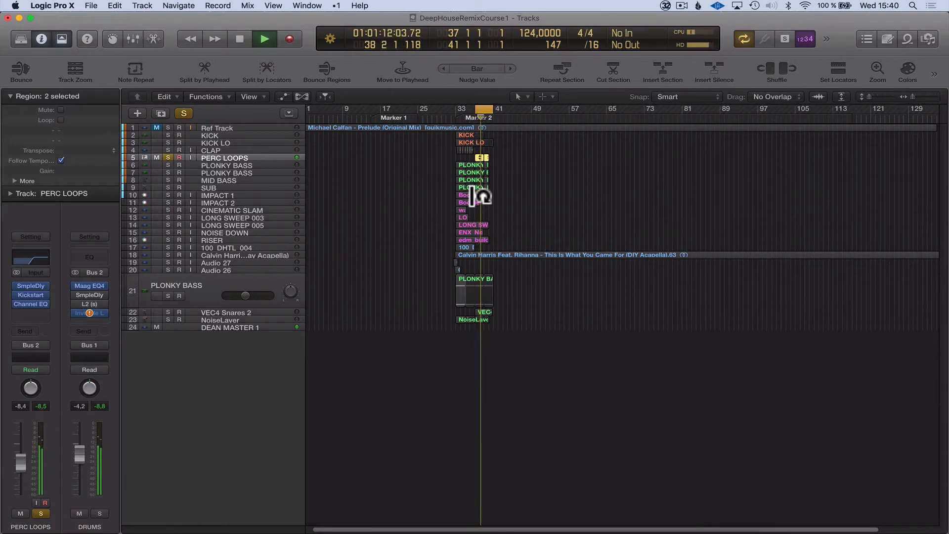
{"action": "key", "text": "space"}
{"action": "left_click", "coordinate": [512, 141]}
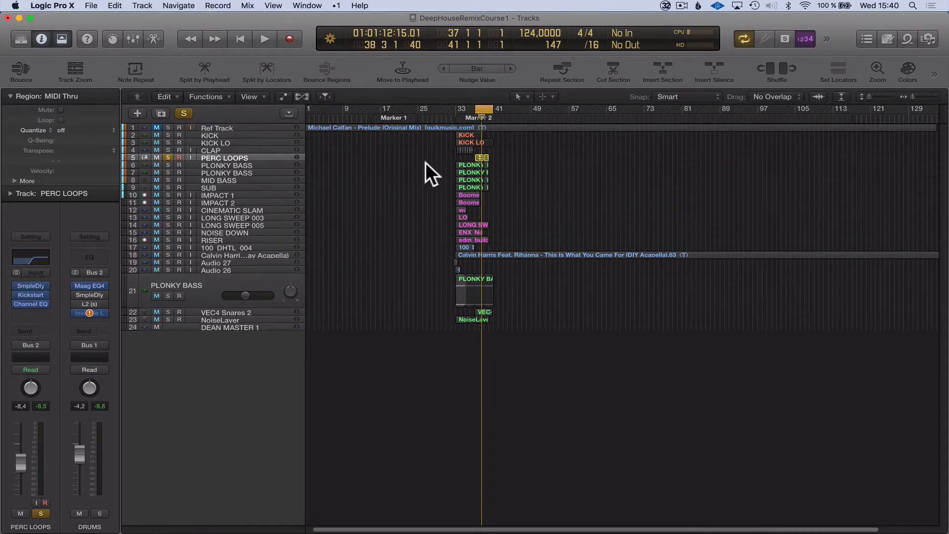
{"action": "left_click_drag", "start_coordinate": [540, 143], "coordinate": [458, 169]}
{"action": "left_click_drag", "start_coordinate": [532, 319], "coordinate": [394, 370]}
{"action": "left_click", "coordinate": [511, 290], "text": "ctrl+alt"}
{"action": "left_click", "coordinate": [512, 286], "text": "ctrl+alt"}
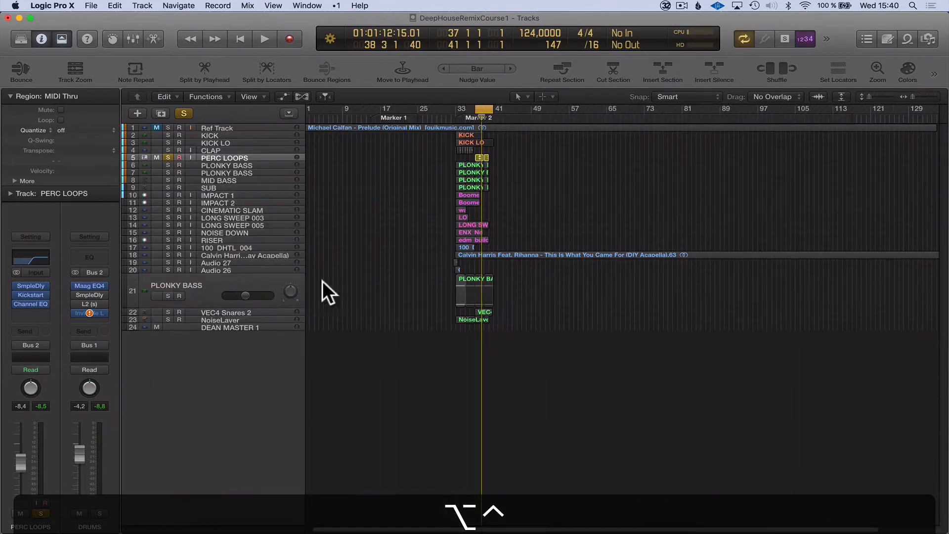
Open the Sample Delay on PERC LOOPS, examine its left and right delay settings, and close it.
{"action": "mouse_move", "coordinate": [31, 285]}
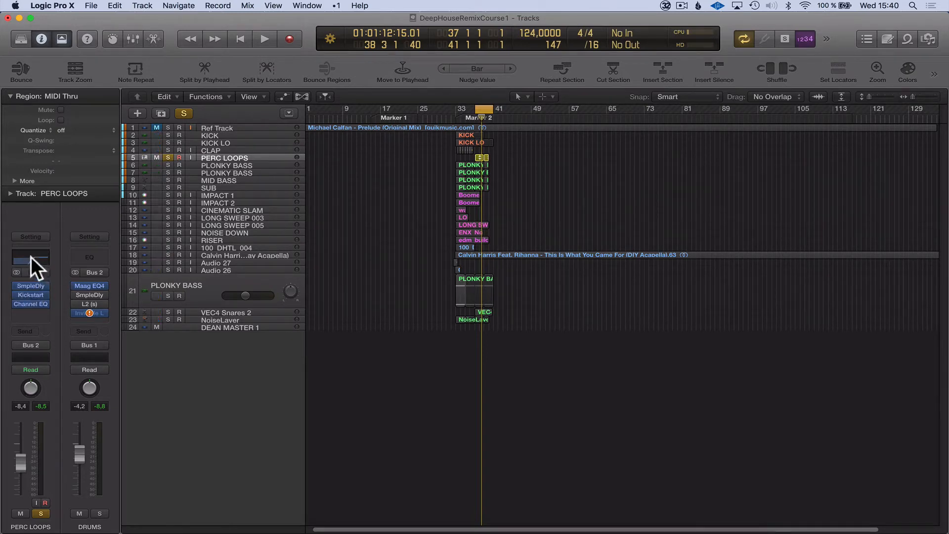
{"action": "left_click", "coordinate": [28, 286]}
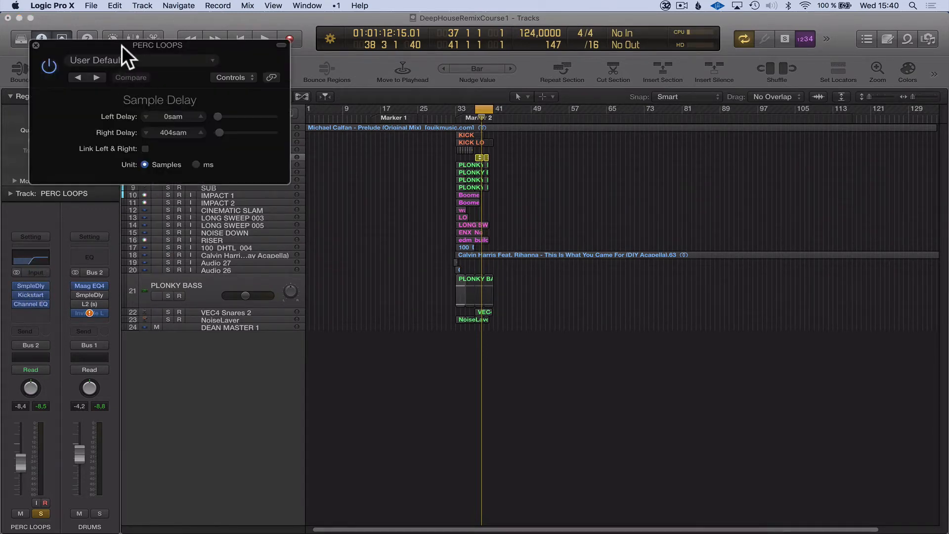
{"action": "left_click_drag", "start_coordinate": [122, 45], "coordinate": [154, 112]}
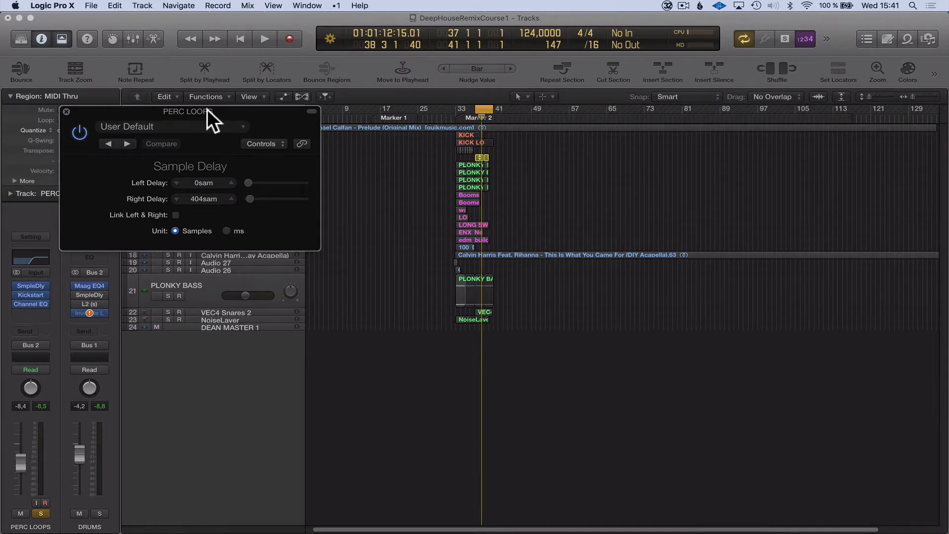
{"action": "left_click_drag", "start_coordinate": [207, 108], "coordinate": [697, 107]}
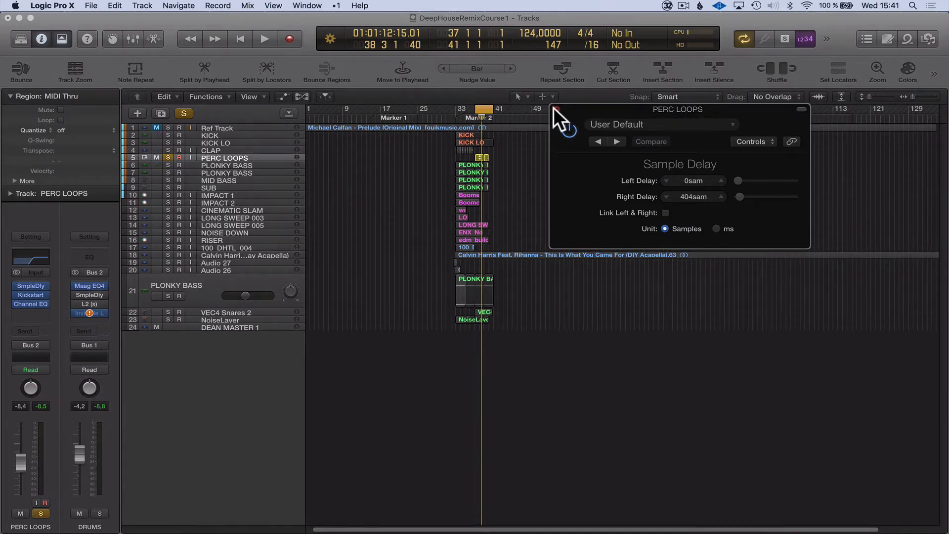
{"action": "left_click", "coordinate": [555, 109]}
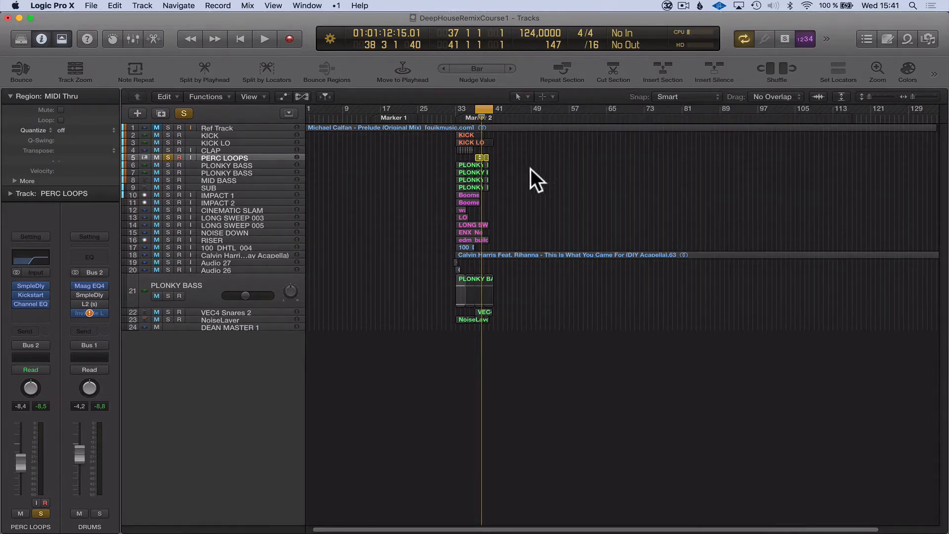
Open the Kickstart plug-in on PERC LOOPS, examine its mix amount and sidechain curve, and close it.
{"action": "left_click", "coordinate": [31, 294]}
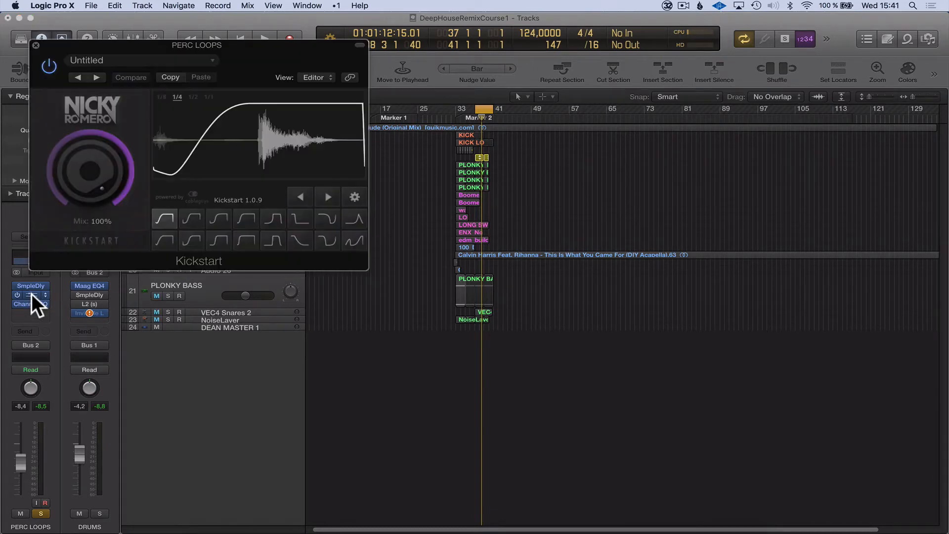
{"action": "left_click", "coordinate": [214, 60]}
{"action": "left_click", "coordinate": [592, 98]}
{"action": "left_click_drag", "start_coordinate": [243, 41], "coordinate": [747, 67]}
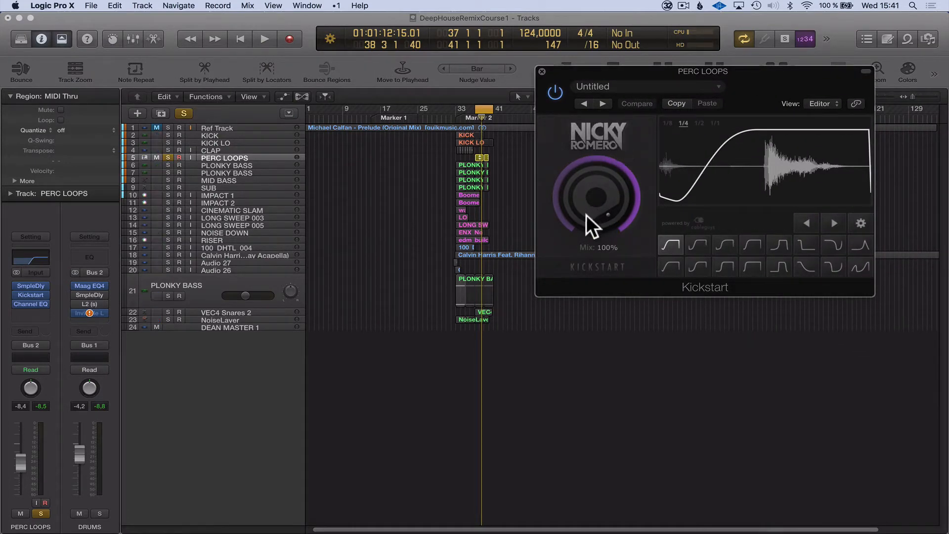
{"action": "left_click_drag", "start_coordinate": [607, 71], "coordinate": [655, 108]}
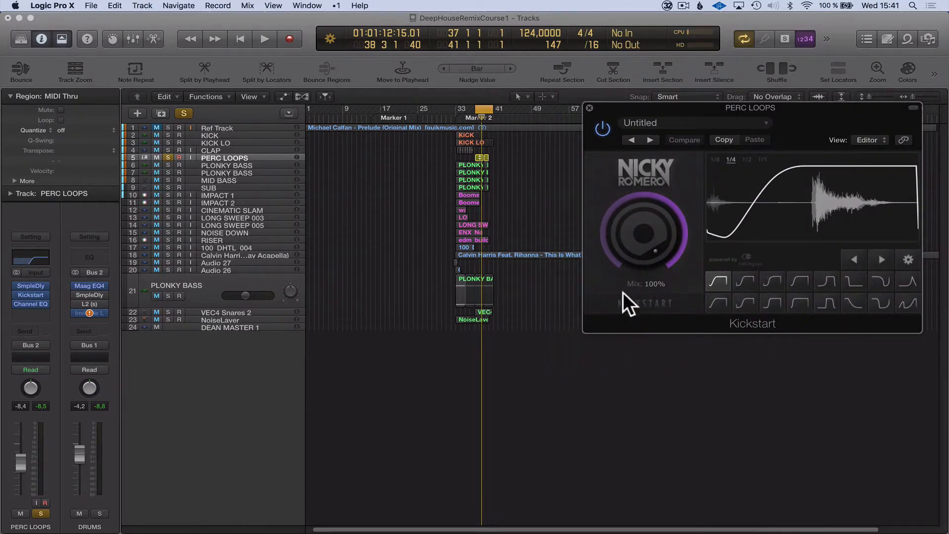
{"action": "left_click_drag", "start_coordinate": [620, 112], "coordinate": [603, 129]}
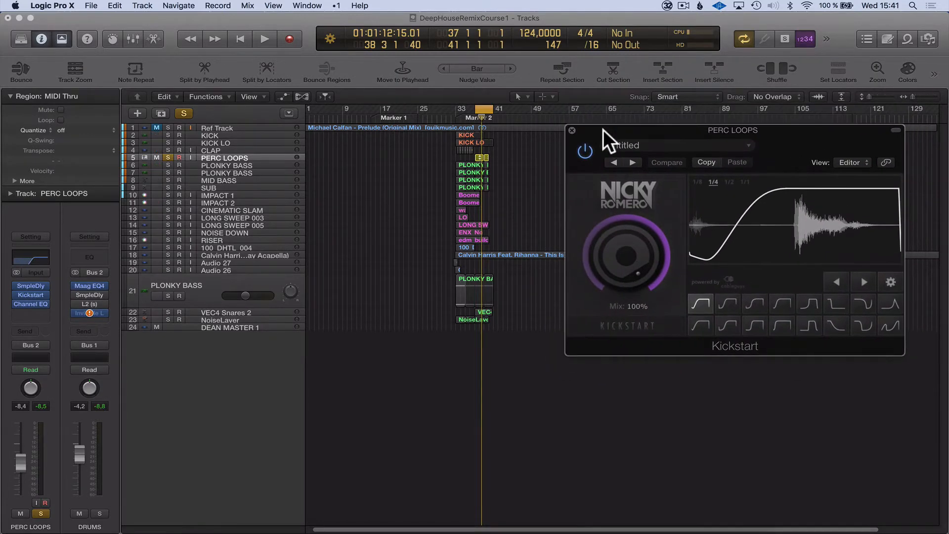
{"action": "left_click", "coordinate": [572, 131]}
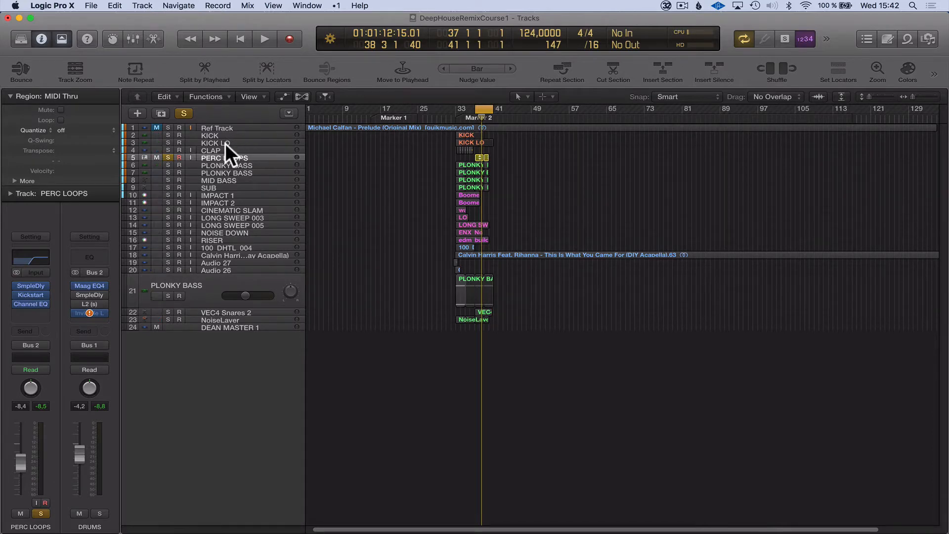
Examine the channel strip inserts of the KICK LO, MID BASS and PLONKY BASS tracks and compare them with PERC LOOPS.
{"action": "left_click", "coordinate": [267, 152]}
{"action": "left_click", "coordinate": [252, 144]}
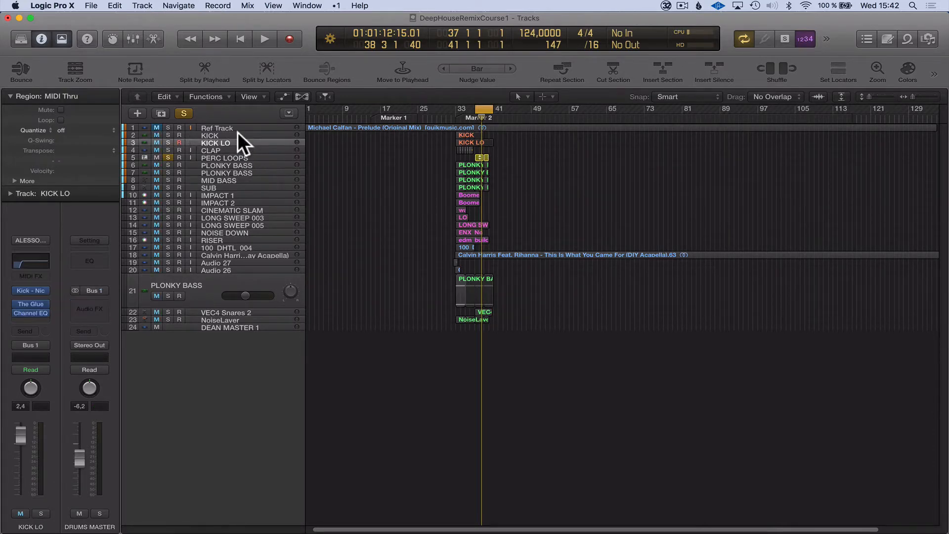
{"action": "left_click", "coordinate": [230, 182]}
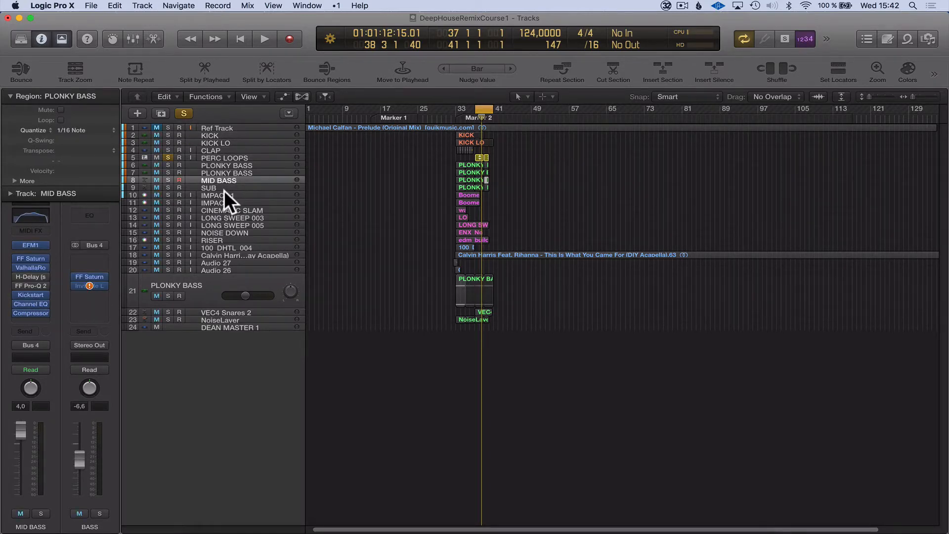
{"action": "left_click", "coordinate": [238, 164]}
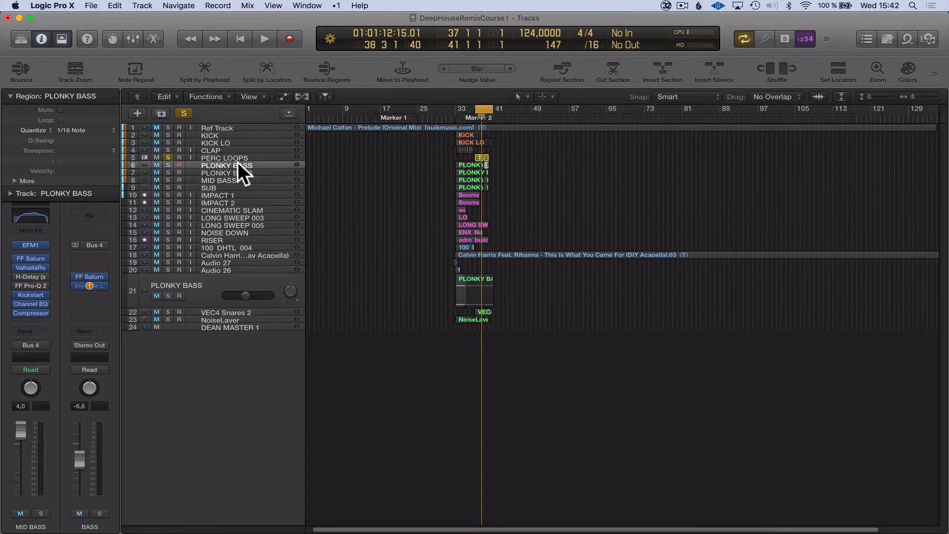
{"action": "left_click", "coordinate": [239, 179], "text": "shift"}
{"action": "left_click", "coordinate": [235, 188], "text": "shift"}
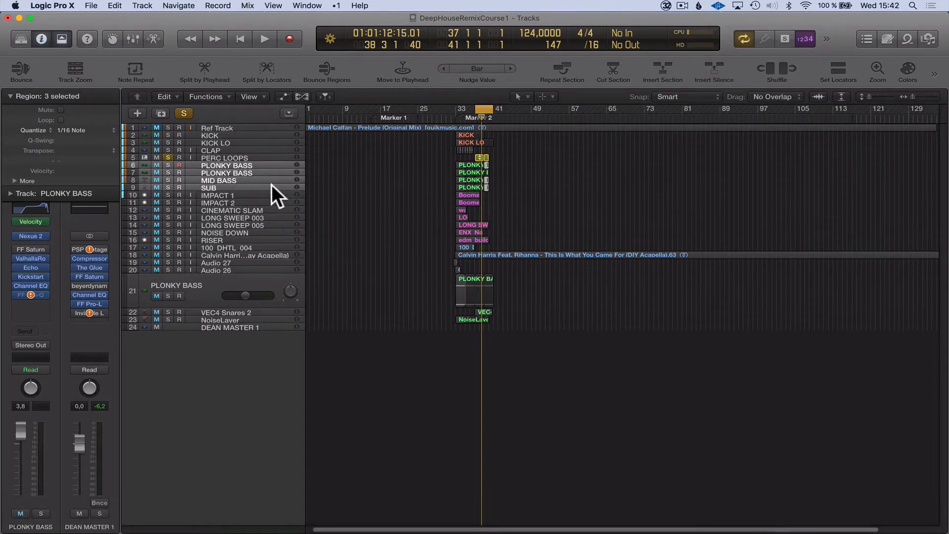
{"action": "left_click", "coordinate": [235, 158]}
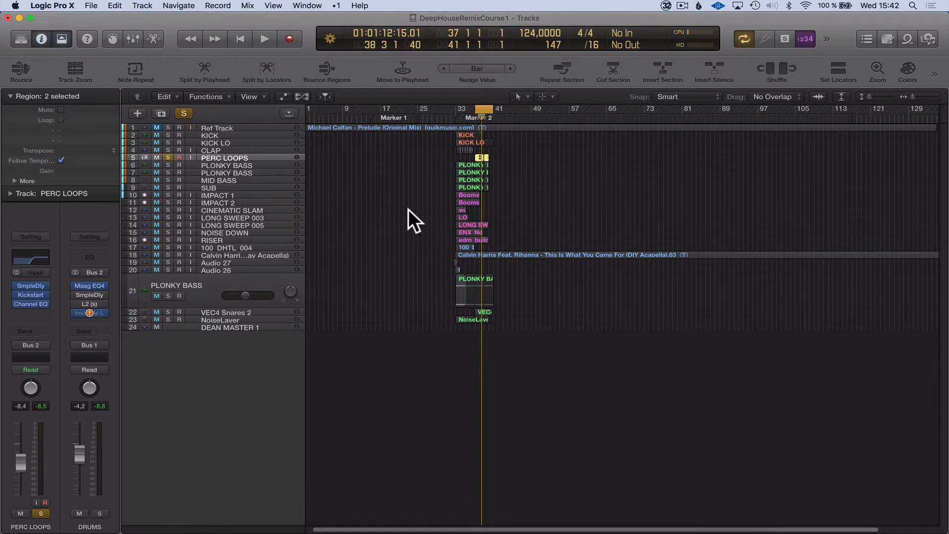
{"action": "mouse_move", "coordinate": [30, 295]}
{"action": "left_click", "coordinate": [399, 196]}
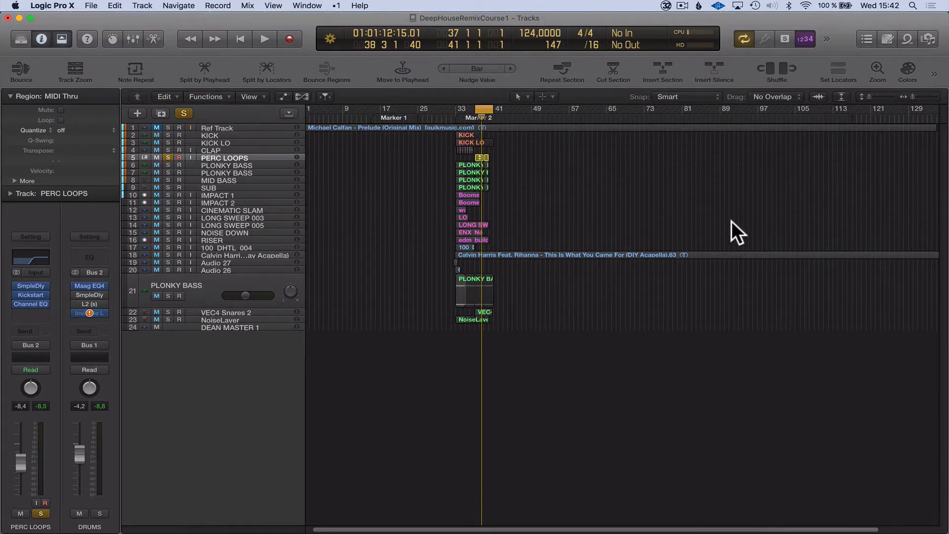
{"action": "left_click", "coordinate": [233, 172]}
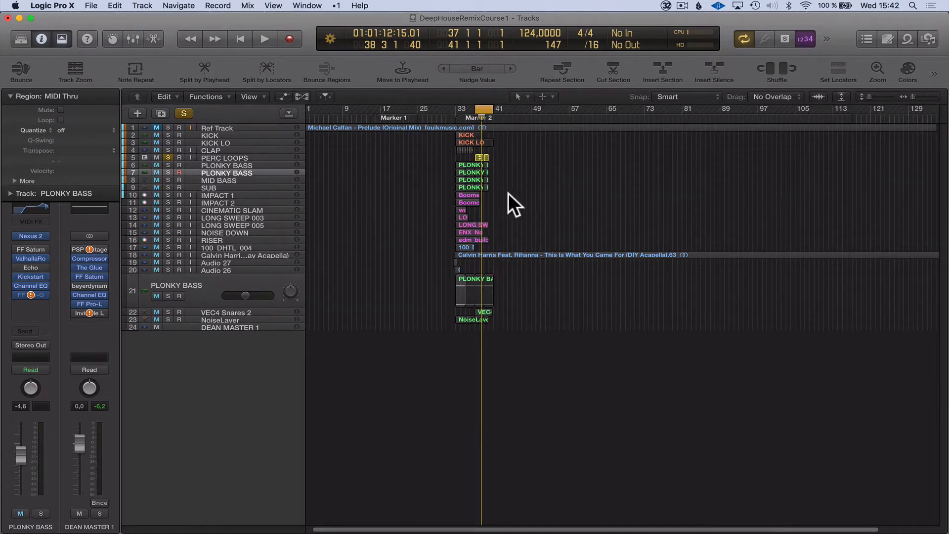
Open the Channel EQ on the PERC LOOPS track, examine its low-cut curve, and close the EQ.
{"action": "left_click", "coordinate": [236, 159]}
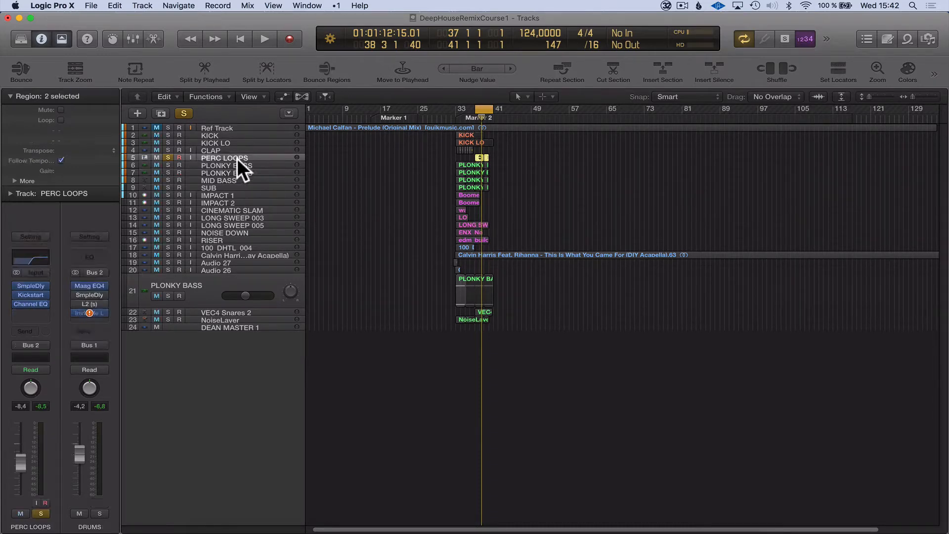
{"action": "left_click", "coordinate": [26, 304]}
{"action": "left_click_drag", "start_coordinate": [251, 55], "coordinate": [384, 207]}
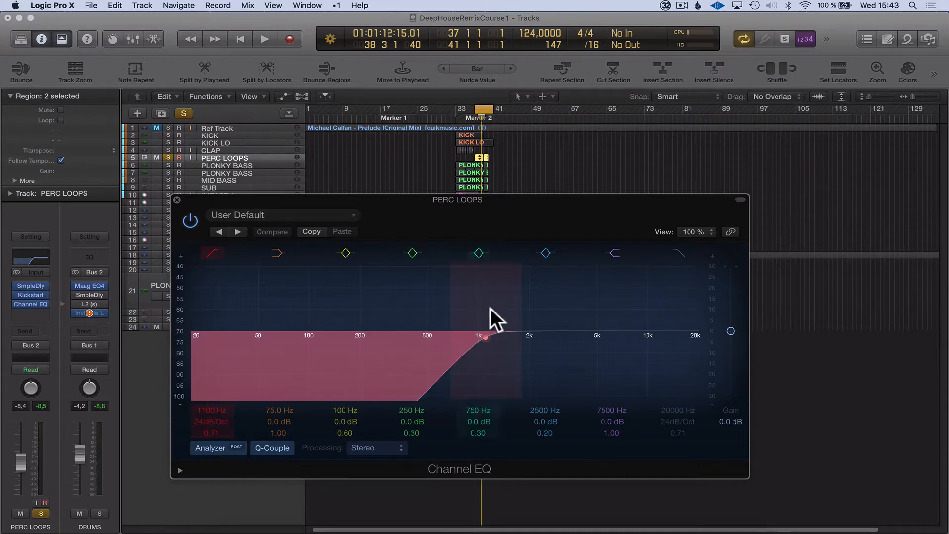
{"action": "left_click_drag", "start_coordinate": [403, 200], "coordinate": [436, 194]}
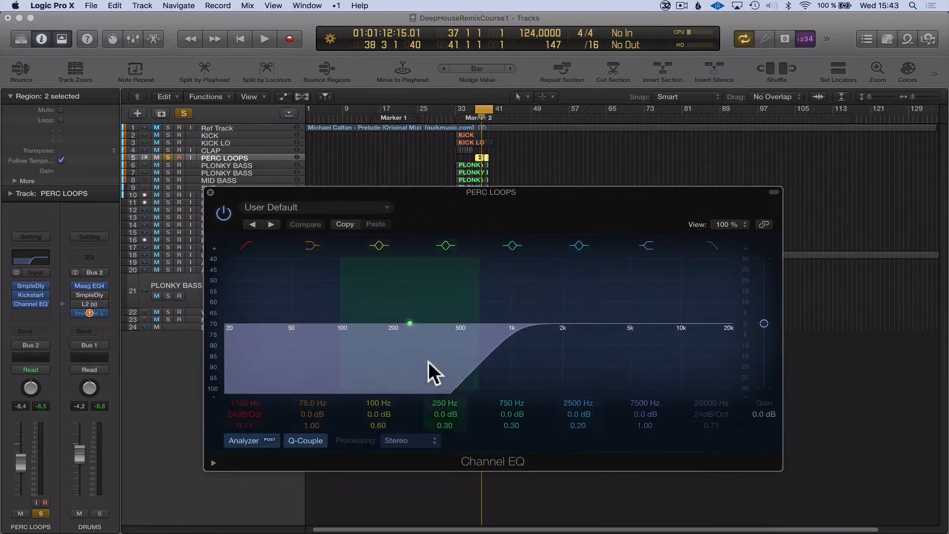
{"action": "mouse_move", "coordinate": [429, 191]}
{"action": "left_mouse_down"}
{"action": "mouse_move", "coordinate": [483, 181]}
{"action": "mouse_move", "coordinate": [433, 180]}
{"action": "left_mouse_up"}
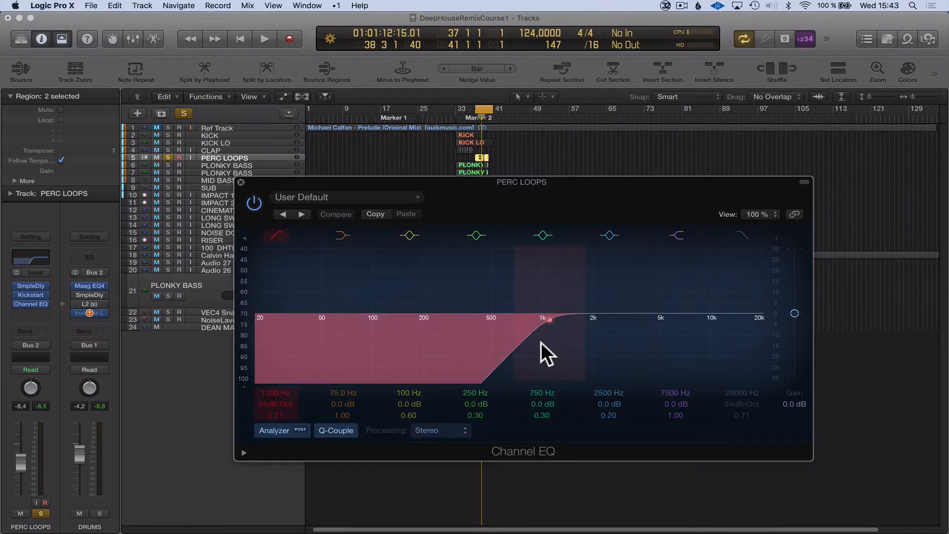
{"action": "left_click_drag", "start_coordinate": [466, 180], "coordinate": [444, 175]}
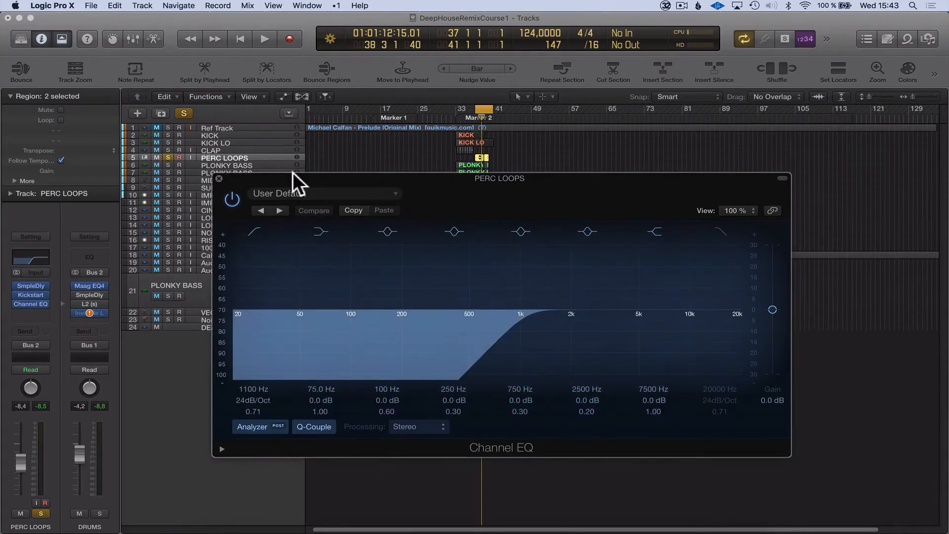
{"action": "left_click", "coordinate": [218, 179]}
{"action": "left_click", "coordinate": [414, 190]}
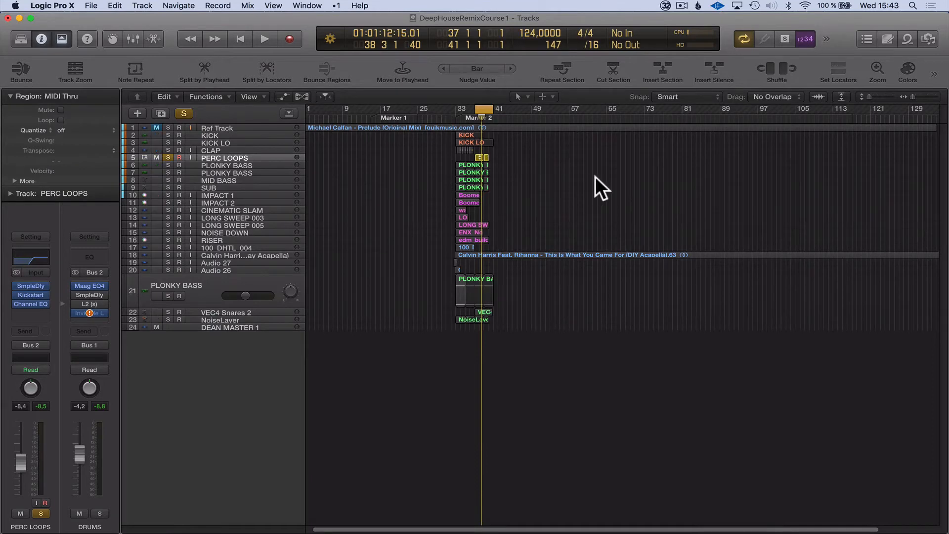
Try a high cut at 16600 Hz in the PERC LOOPS Channel EQ, and switch the high-cut band back off.
{"action": "left_click", "coordinate": [36, 256]}
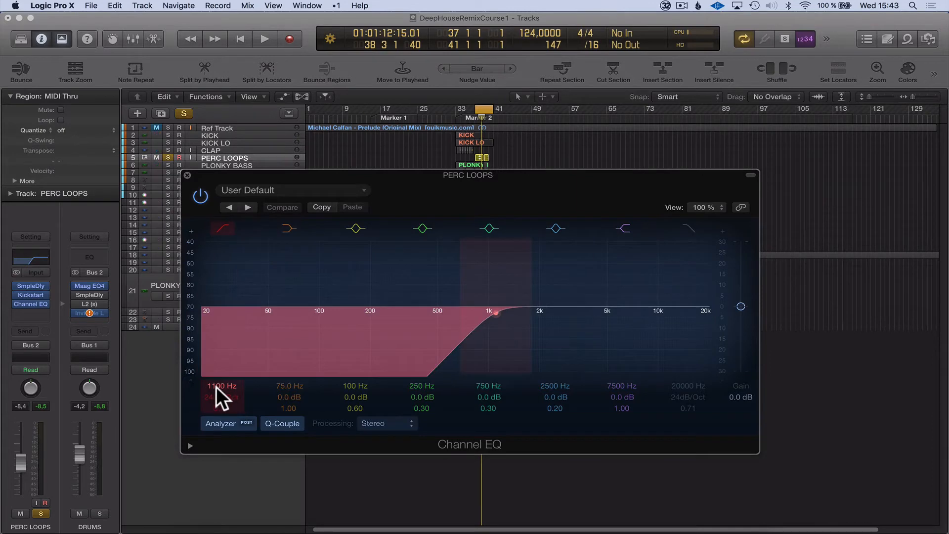
{"action": "left_click", "coordinate": [688, 228]}
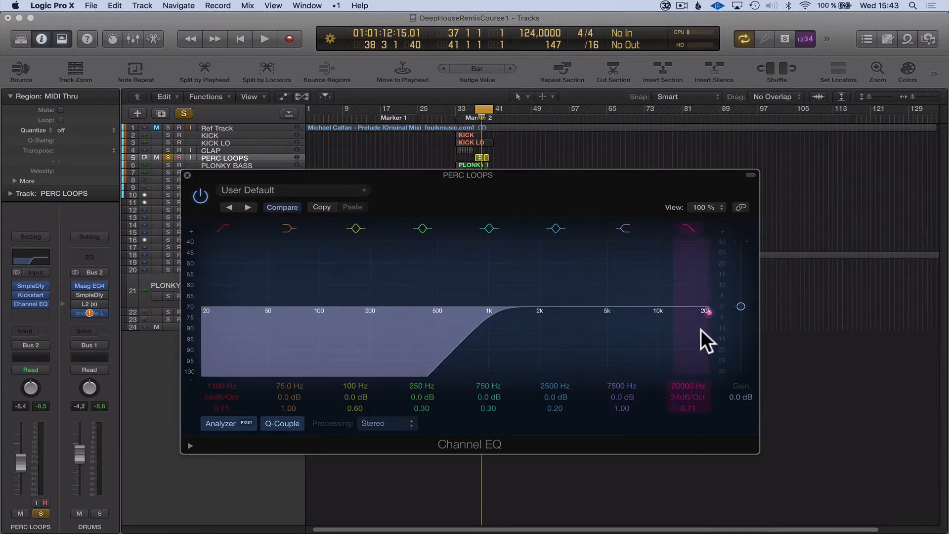
{"action": "left_click_drag", "start_coordinate": [692, 330], "coordinate": [685, 333]}
{"action": "left_click_drag", "start_coordinate": [580, 174], "coordinate": [565, 176]}
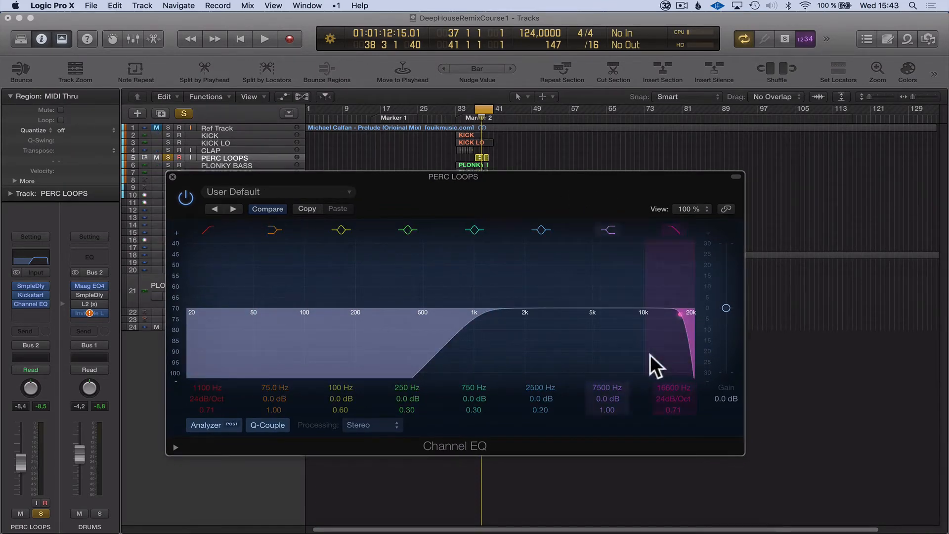
{"action": "left_click_drag", "start_coordinate": [391, 177], "coordinate": [372, 177]}
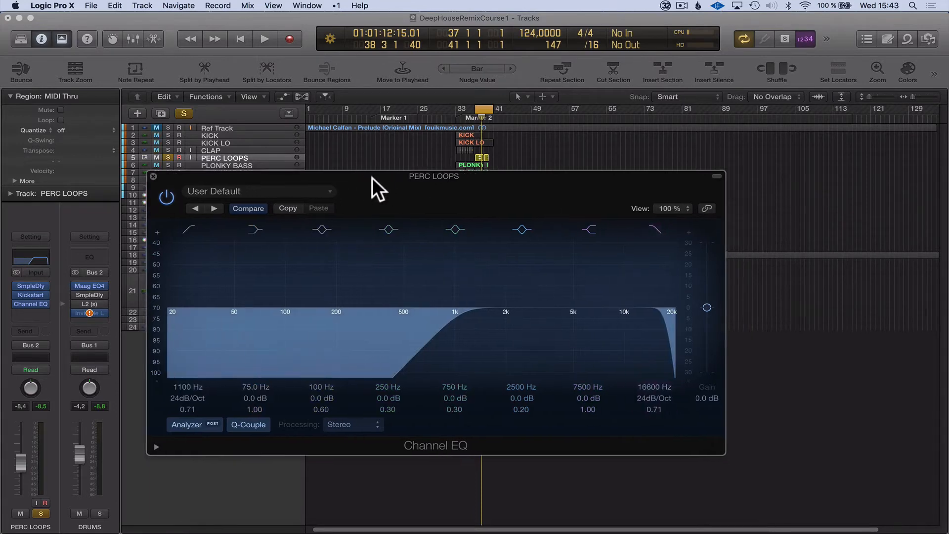
{"action": "left_click", "coordinate": [654, 230]}
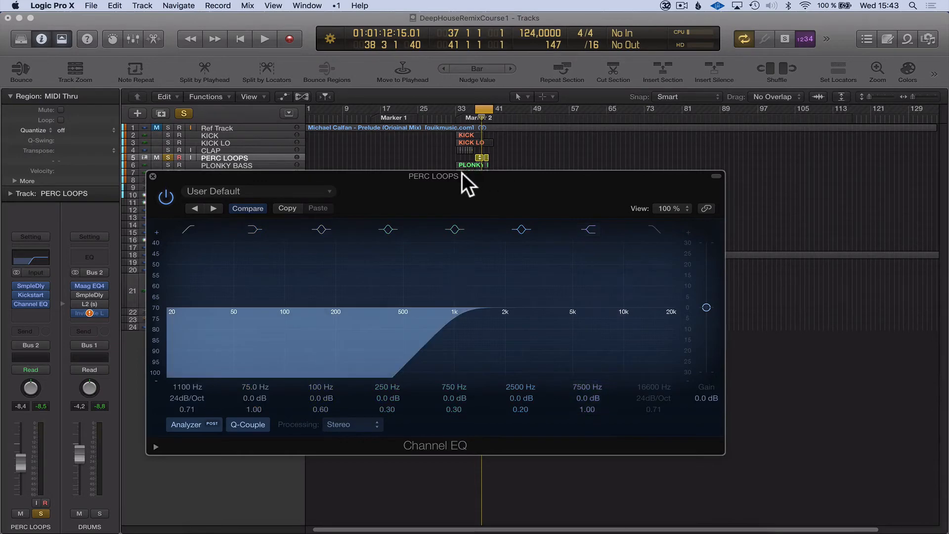
Close the PERC LOOPS Channel EQ and move the solo from PERC LOOPS to the PLONKY BASS track 6.
{"action": "left_click_drag", "start_coordinate": [462, 173], "coordinate": [539, 234]}
{"action": "left_click", "coordinate": [325, 228]}
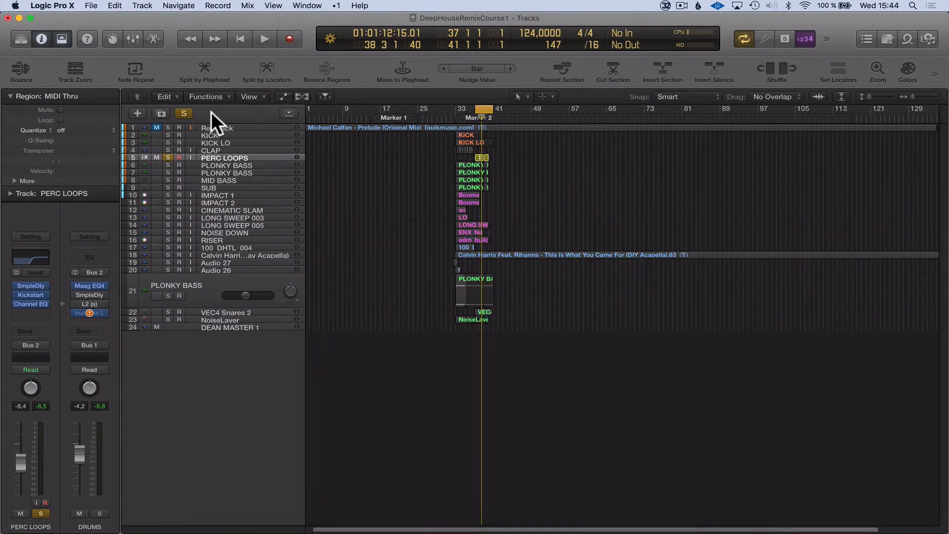
{"action": "left_click", "coordinate": [223, 157]}
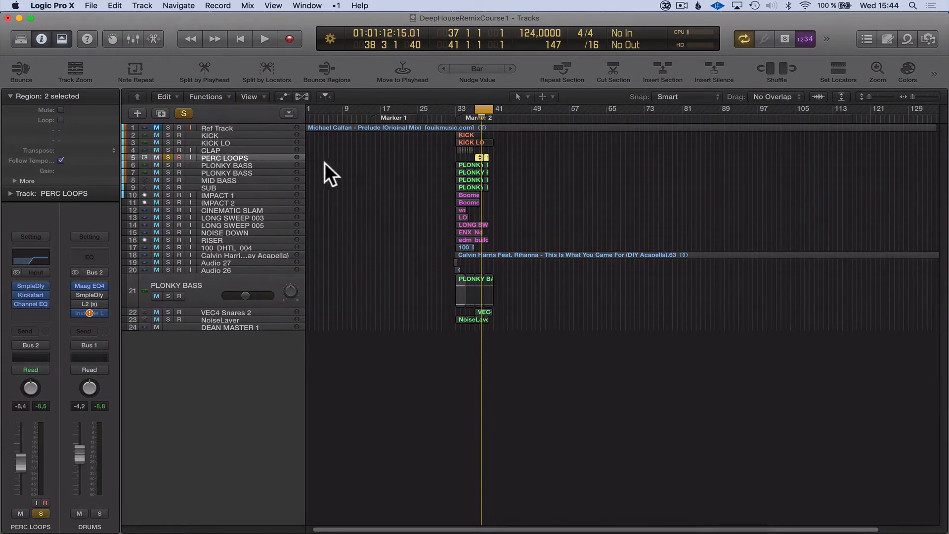
{"action": "left_click", "coordinate": [214, 164]}
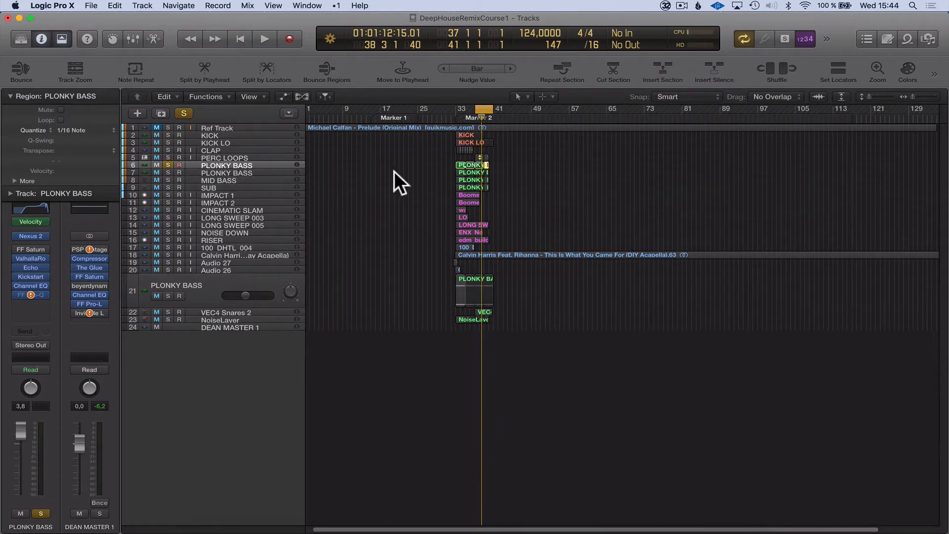
Compare the two PLONKY BASS tracks and the MID BASS track, looking at their regions around bars 33 to 40.
{"action": "left_click_drag", "start_coordinate": [423, 206], "coordinate": [524, 153], "text": "ctrl+alt"}
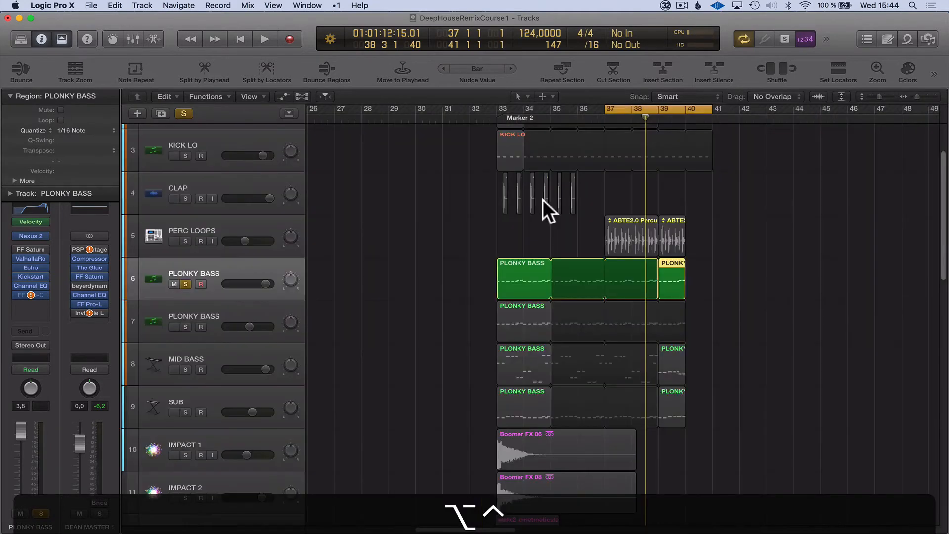
{"action": "left_click", "coordinate": [208, 312]}
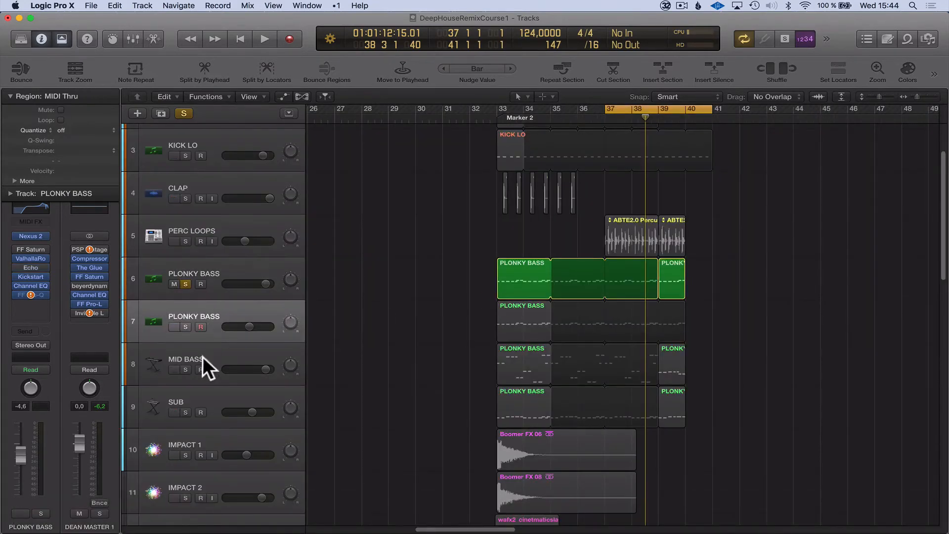
{"action": "left_click", "coordinate": [217, 267]}
{"action": "left_click", "coordinate": [520, 317]}
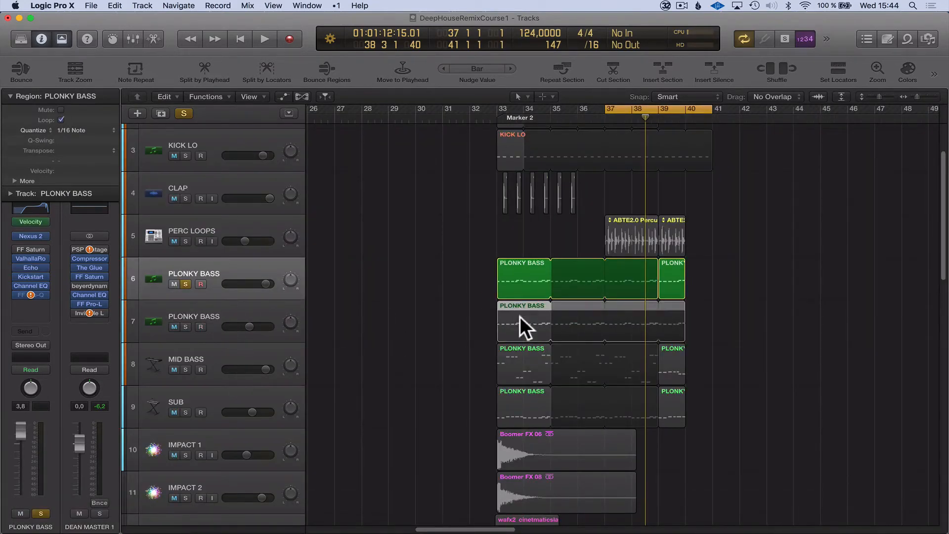
{"action": "left_click", "coordinate": [522, 361]}
{"action": "left_click", "coordinate": [461, 423]}
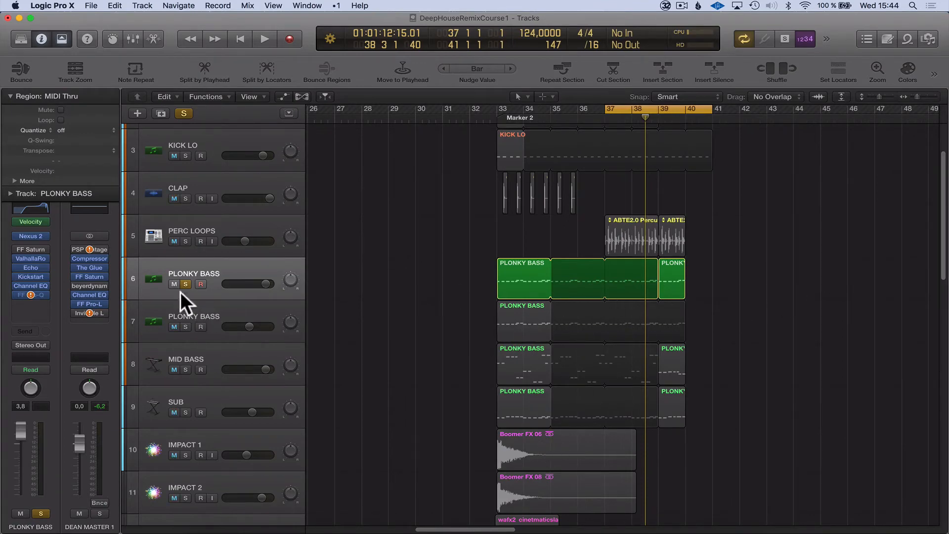
{"action": "left_click", "coordinate": [186, 271]}
{"action": "left_click", "coordinate": [818, 288]}
Examine the MID BASS and SUB tracks and their regions, and reselect the PLONKY BASS track 6.
{"action": "left_click", "coordinate": [213, 357]}
{"action": "key", "text": "Down"}
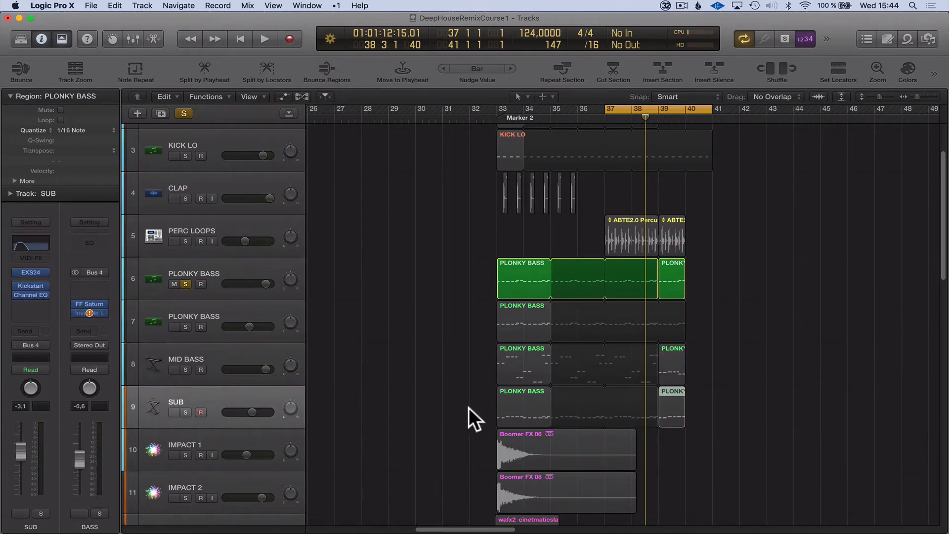
{"action": "left_click", "coordinate": [529, 406]}
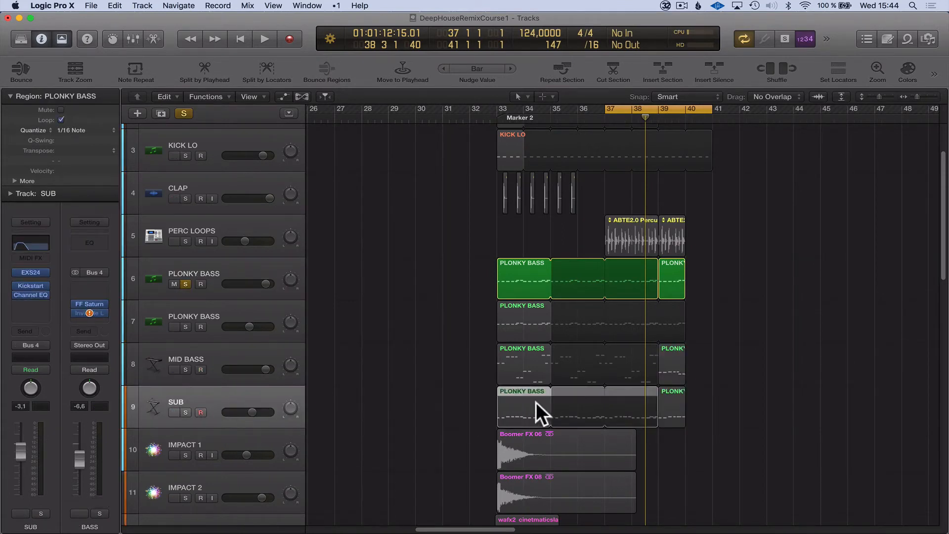
{"action": "left_click", "coordinate": [753, 368]}
{"action": "left_click", "coordinate": [186, 263]}
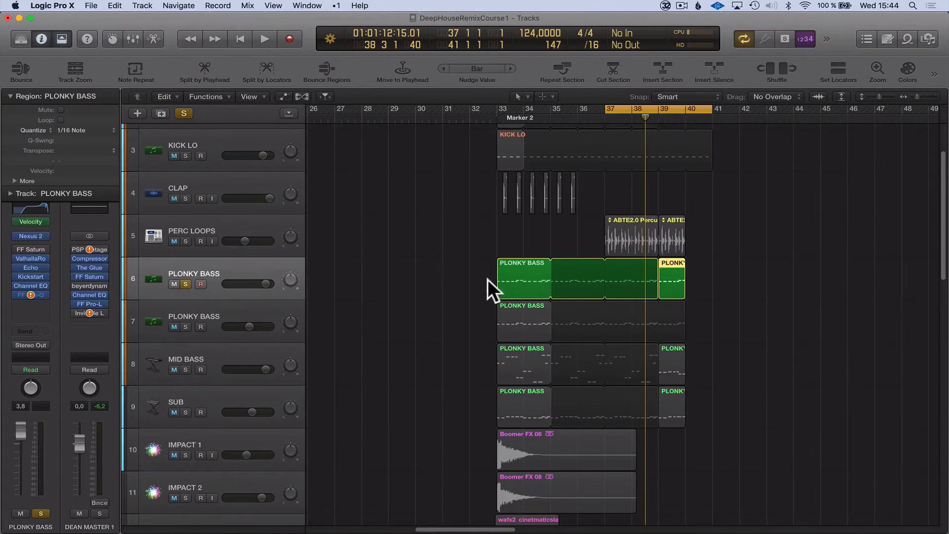
{"action": "left_click", "coordinate": [487, 280]}
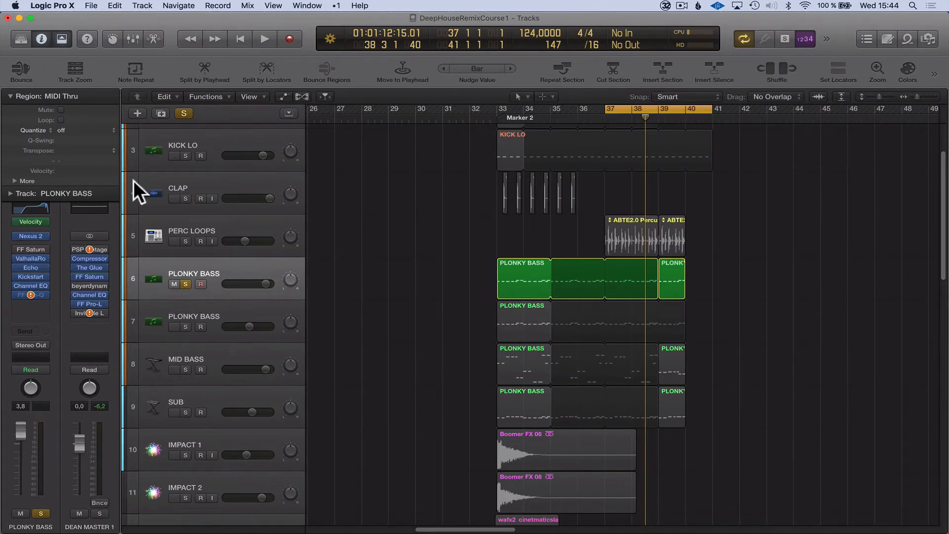
Extend the start of the cycle range back to bar 33 while playing the soloed PLONKY BASS track, and stop playback.
{"action": "key", "text": "space"}
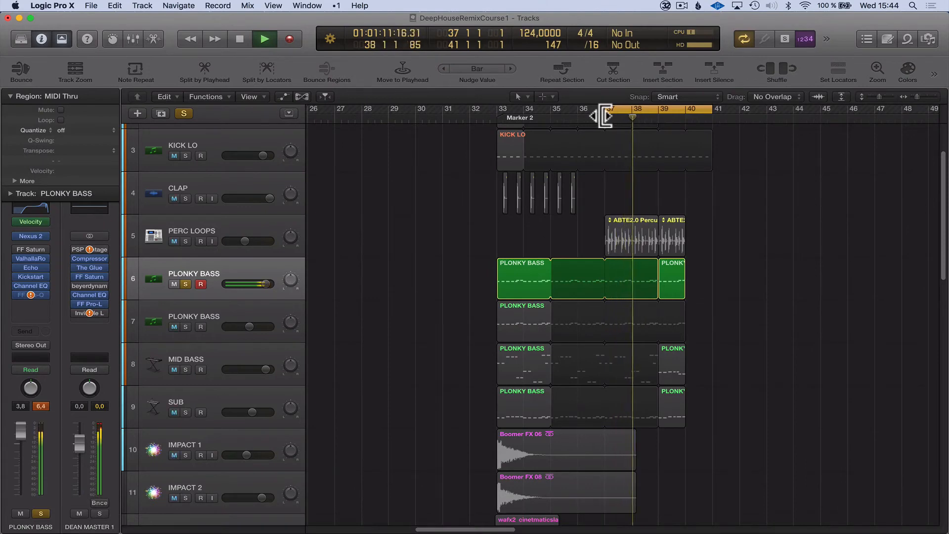
{"action": "left_click_drag", "start_coordinate": [604, 117], "coordinate": [496, 122]}
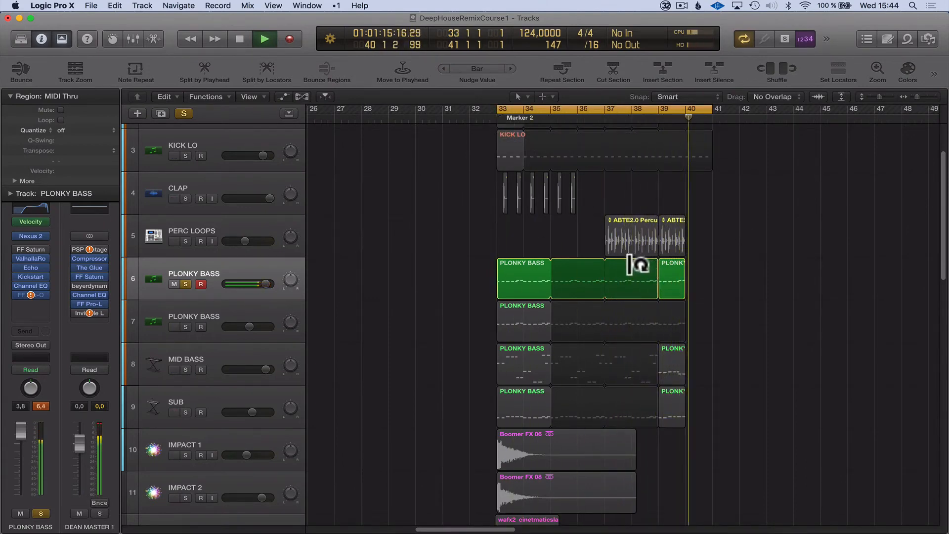
{"action": "key", "text": "space"}
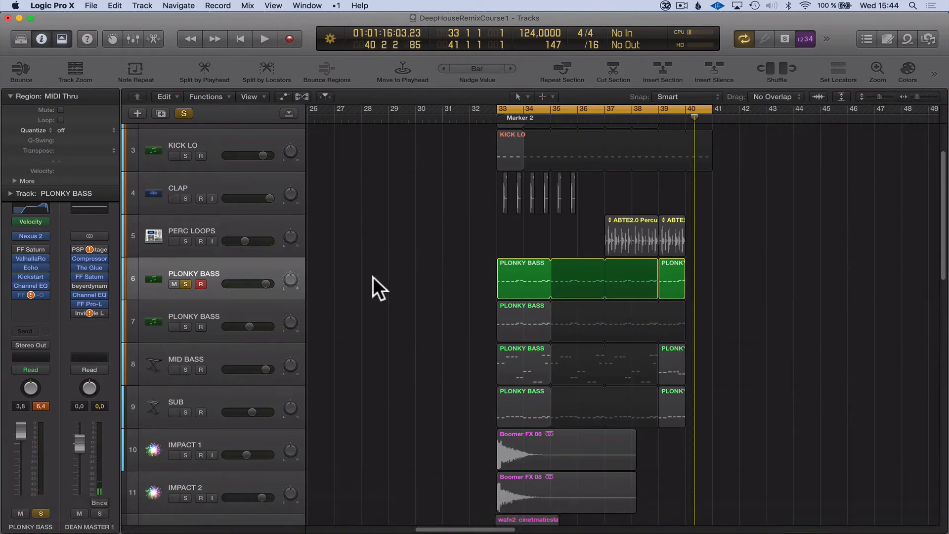
Open the Nexus 2 instrument on PLONKY BASS, examine the CH Classic Stab (Minor) preset among the XP Deep House presets, and close it.
{"action": "left_click", "coordinate": [9, 96]}
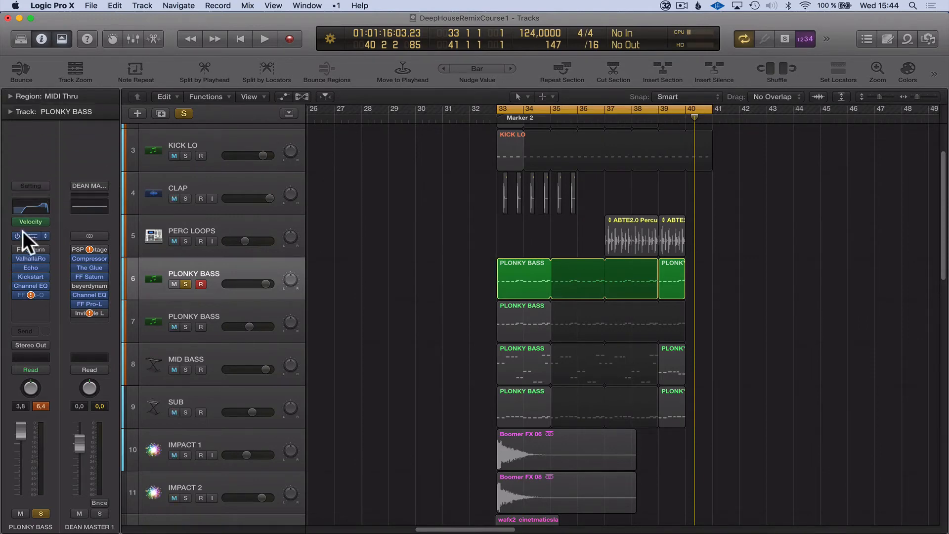
{"action": "left_click", "coordinate": [29, 234]}
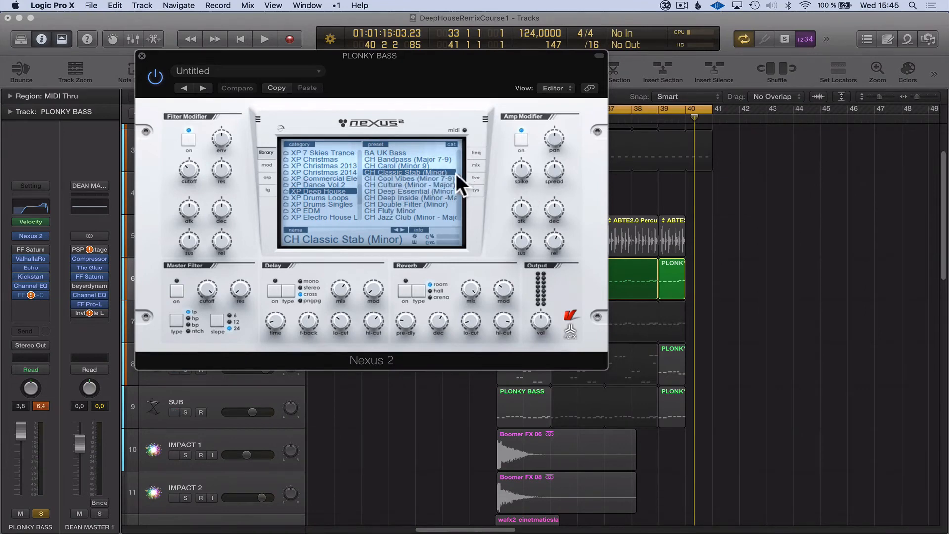
{"action": "scroll", "coordinate": [457, 178], "scroll_direction": "down", "scroll_amount": 5}
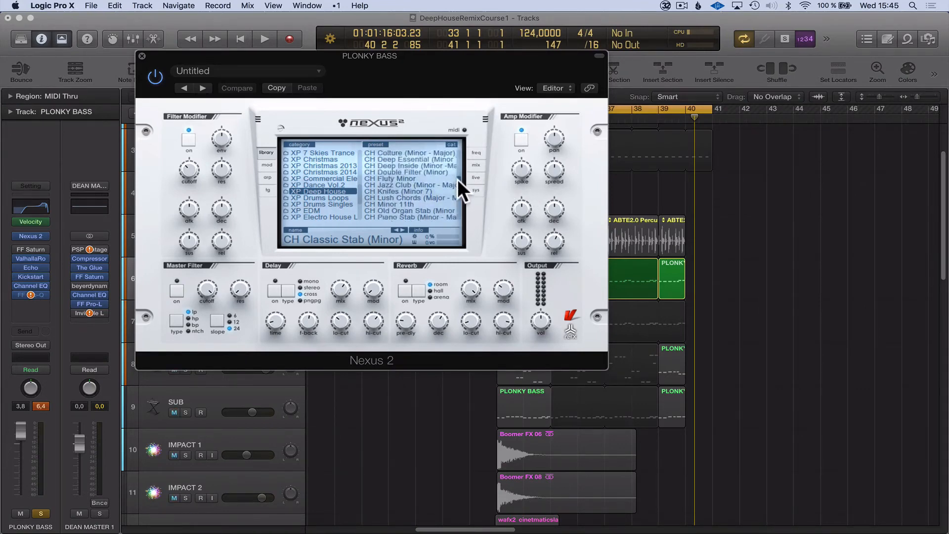
{"action": "scroll", "coordinate": [458, 178], "scroll_direction": "up", "scroll_amount": 3}
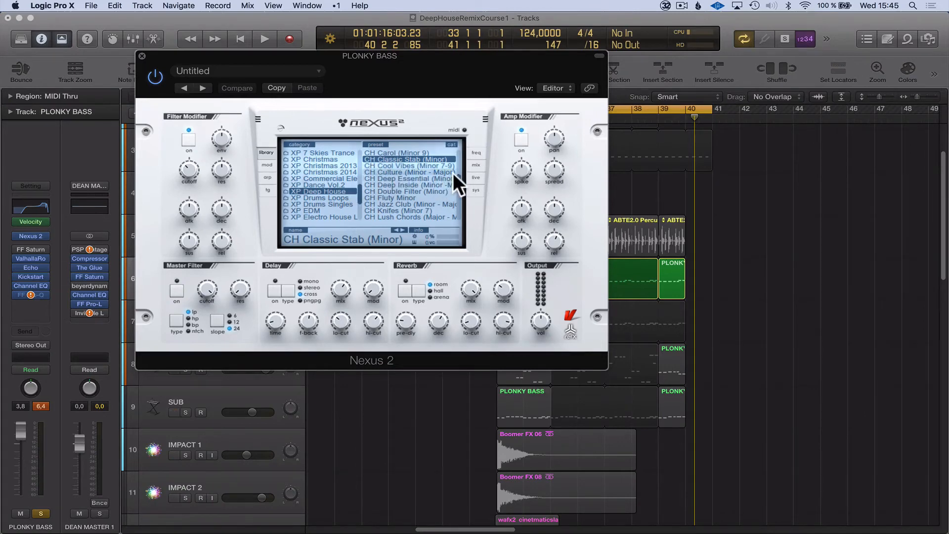
{"action": "scroll", "coordinate": [458, 179], "scroll_direction": "down", "scroll_amount": 2}
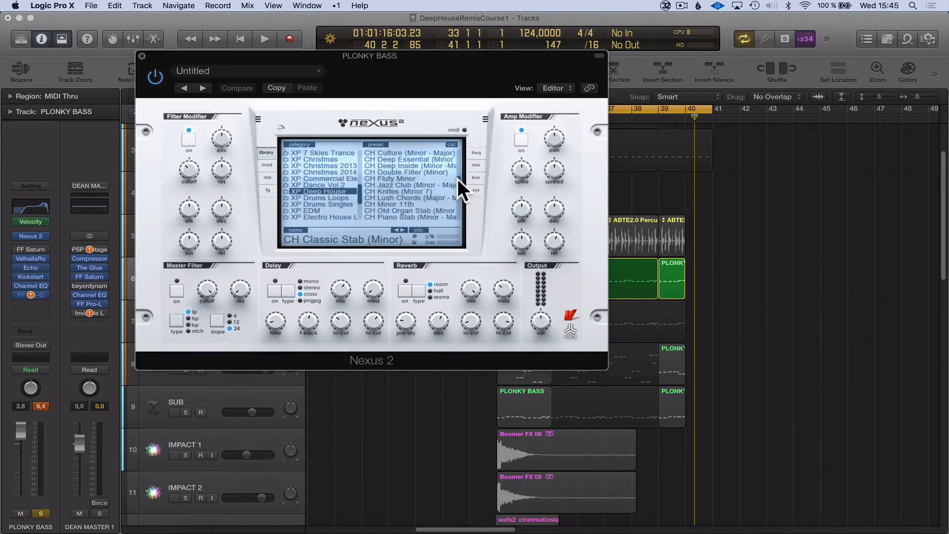
{"action": "scroll", "coordinate": [458, 178], "scroll_direction": "up", "scroll_amount": 2}
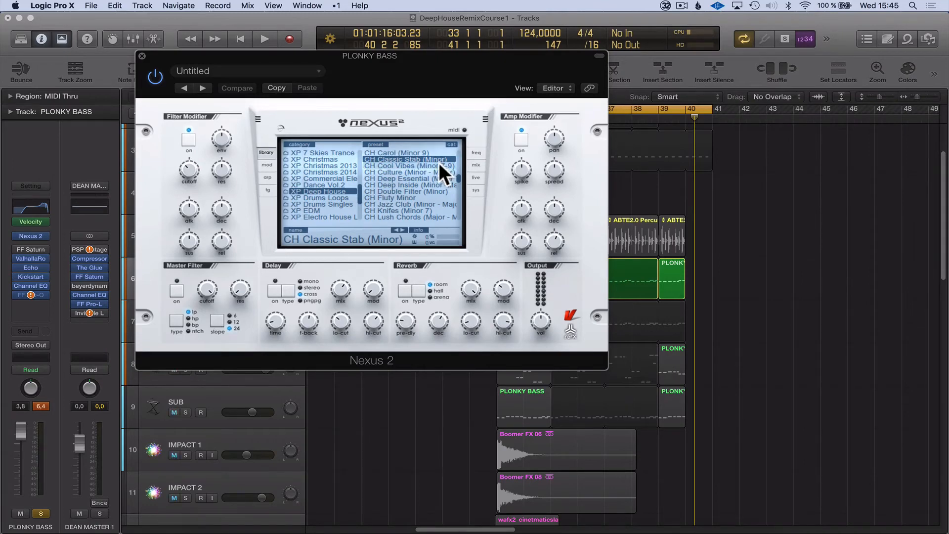
{"action": "left_click_drag", "start_coordinate": [325, 56], "coordinate": [556, 152]}
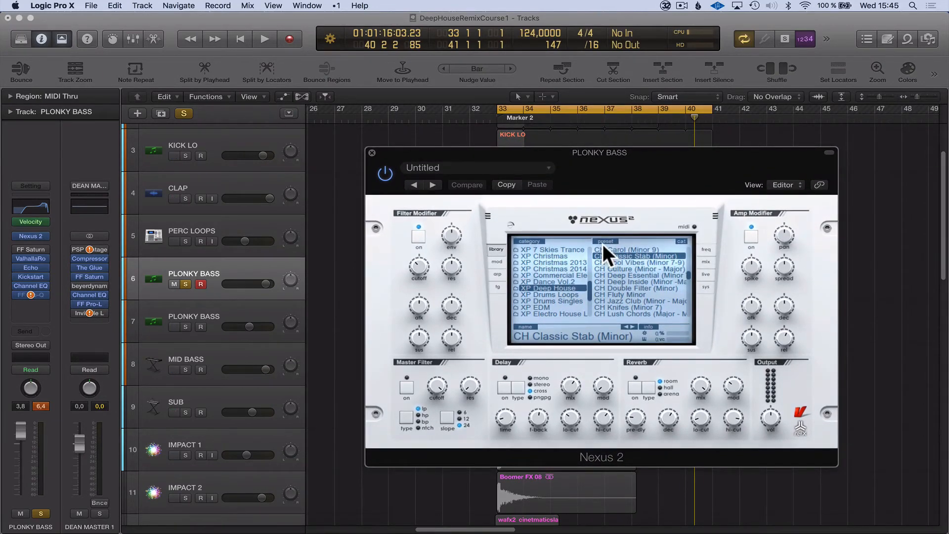
{"action": "left_click_drag", "start_coordinate": [638, 151], "coordinate": [930, 200]}
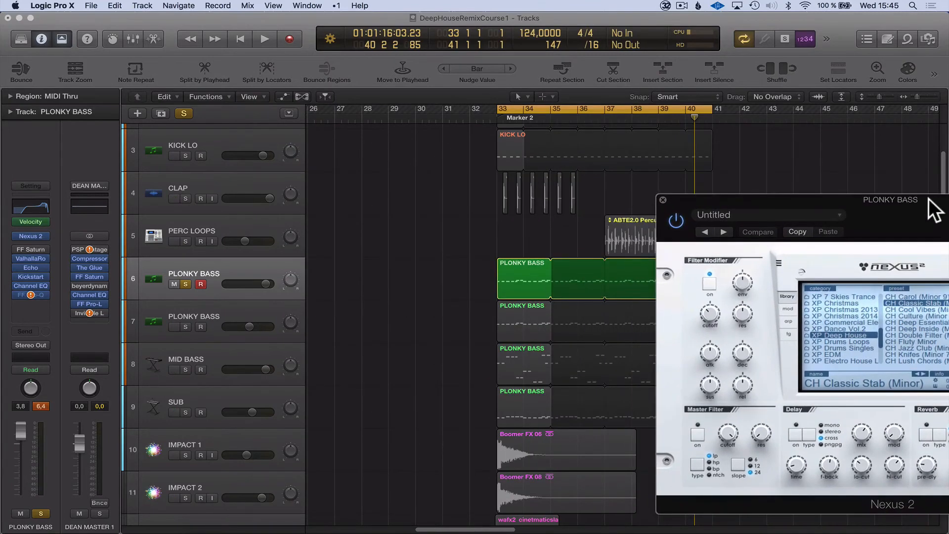
{"action": "left_click", "coordinate": [663, 200]}
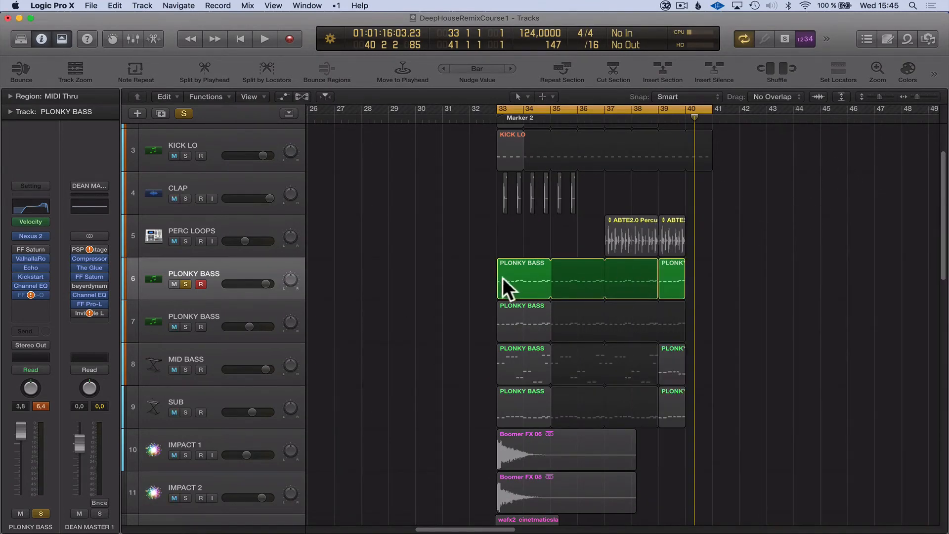
Open the first PLONKY BASS region in the Piano Roll, audition several of its notes, and close the editor.
{"action": "double_click", "coordinate": [522, 270]}
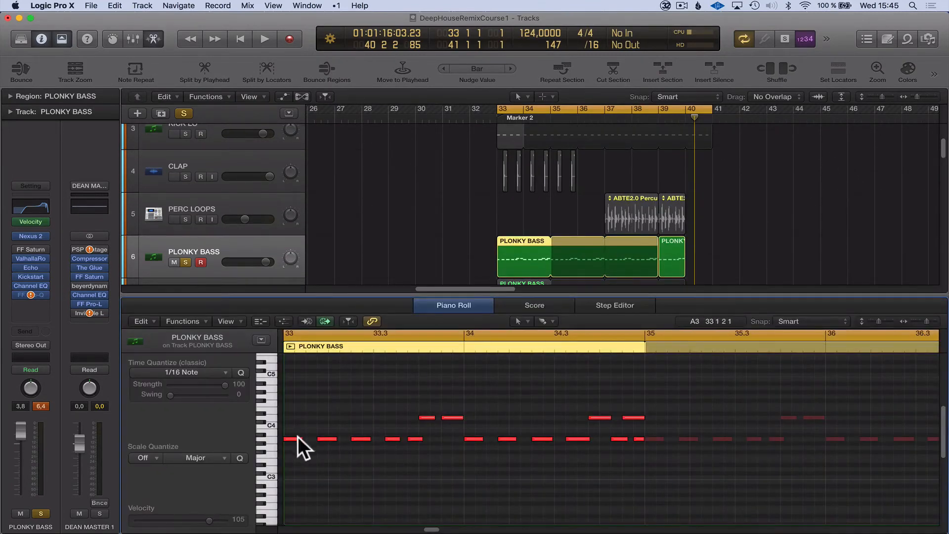
{"action": "left_click", "coordinate": [322, 439]}
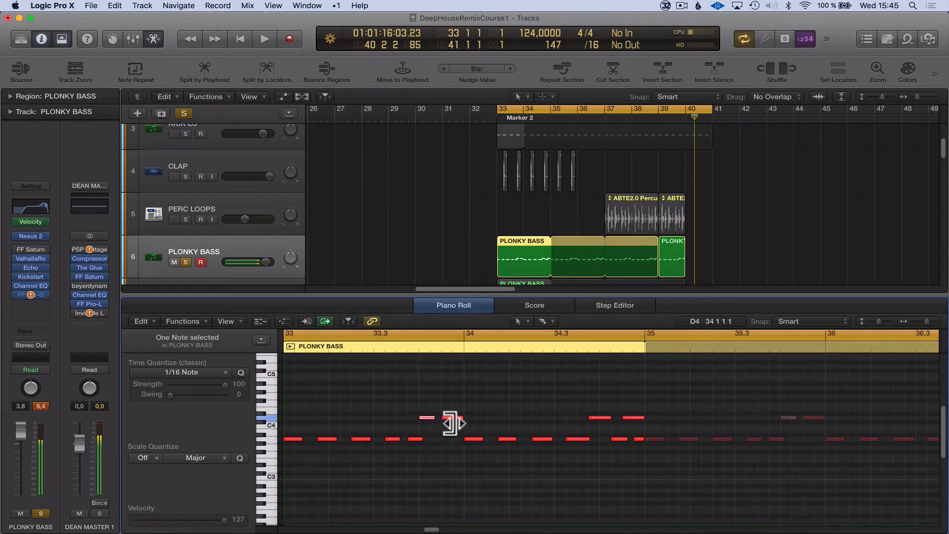
{"action": "left_click", "coordinate": [507, 439]}
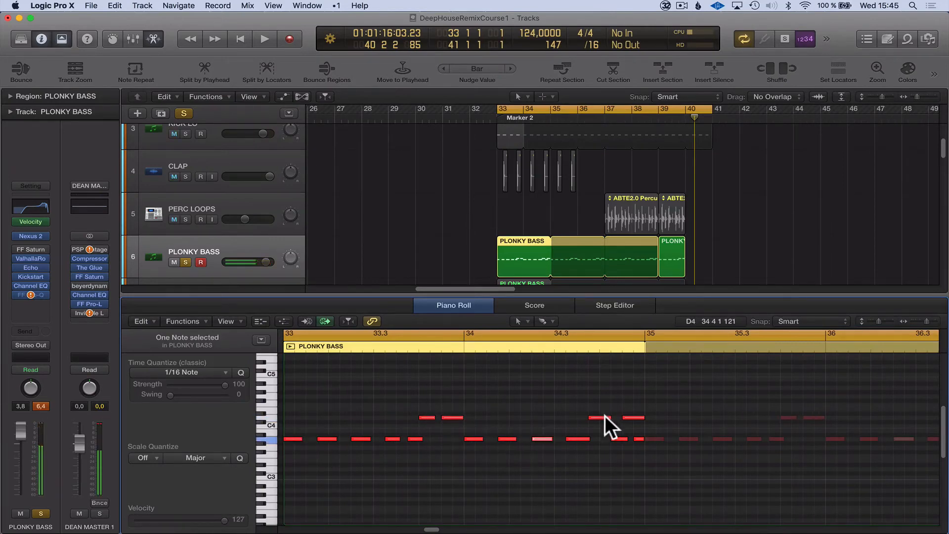
{"action": "left_click", "coordinate": [636, 417]}
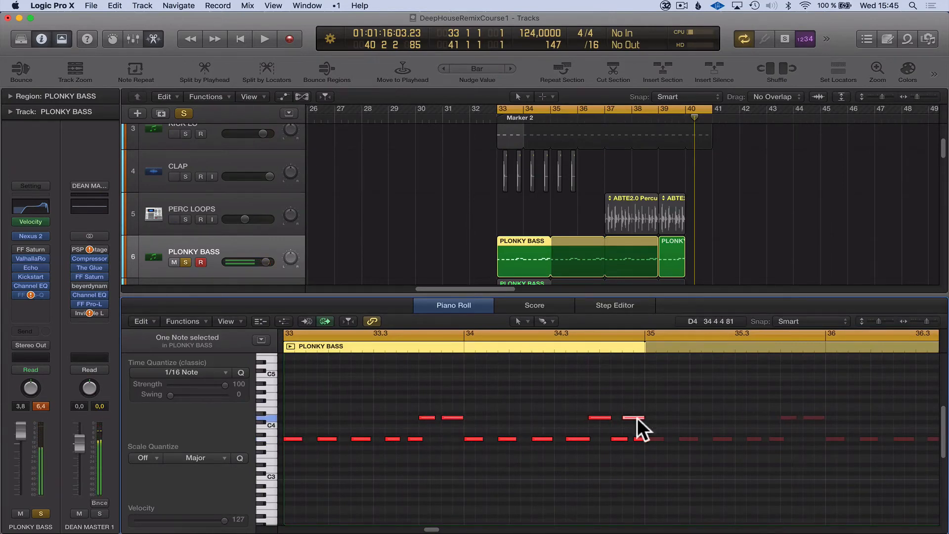
{"action": "left_click", "coordinate": [592, 435]}
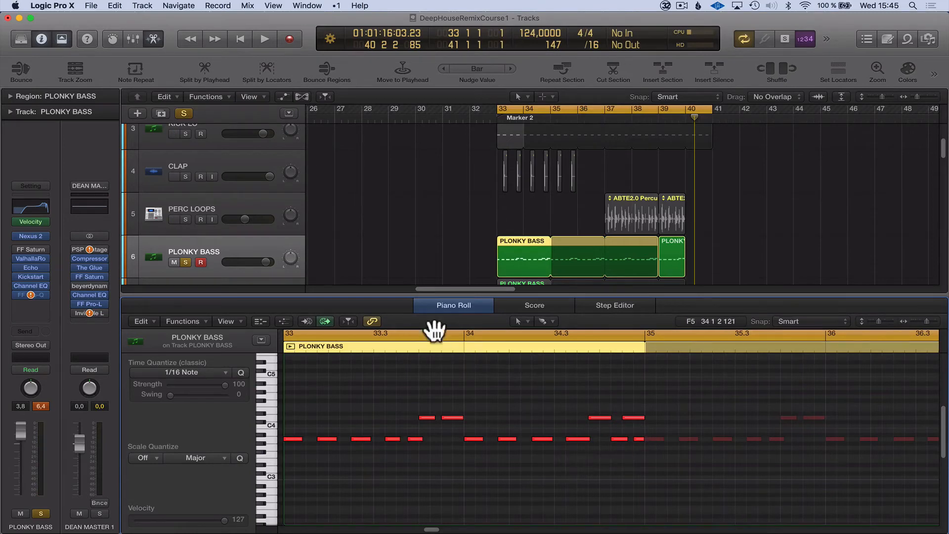
{"action": "left_click", "coordinate": [448, 304]}
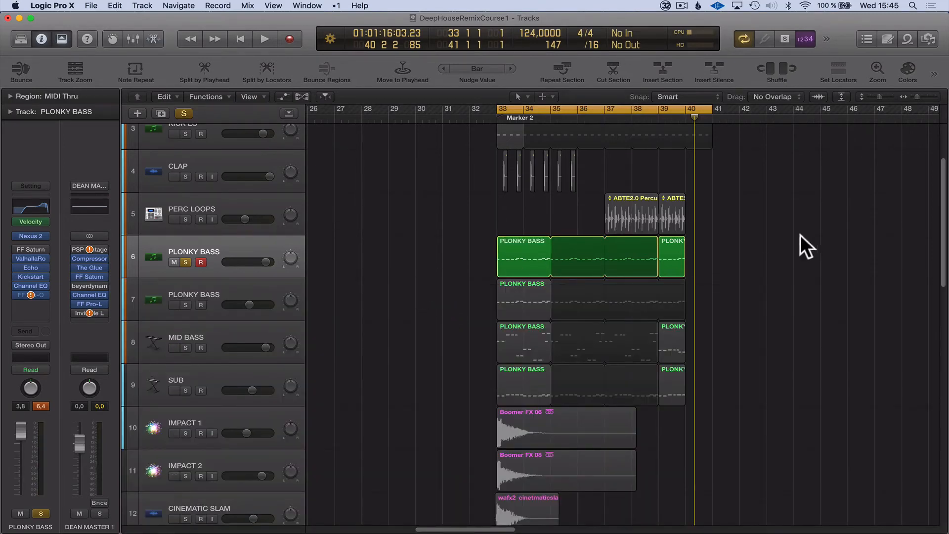
Open the Velocity Processor on PLONKY BASS, examine its Maximize Velocity setting and the other presets, and close it.
{"action": "left_click", "coordinate": [28, 222]}
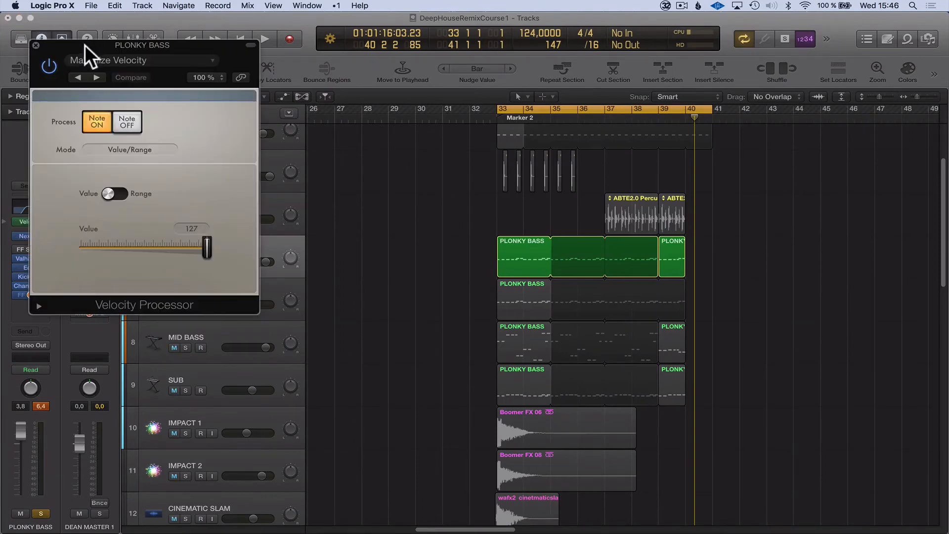
{"action": "left_click_drag", "start_coordinate": [85, 45], "coordinate": [261, 48]}
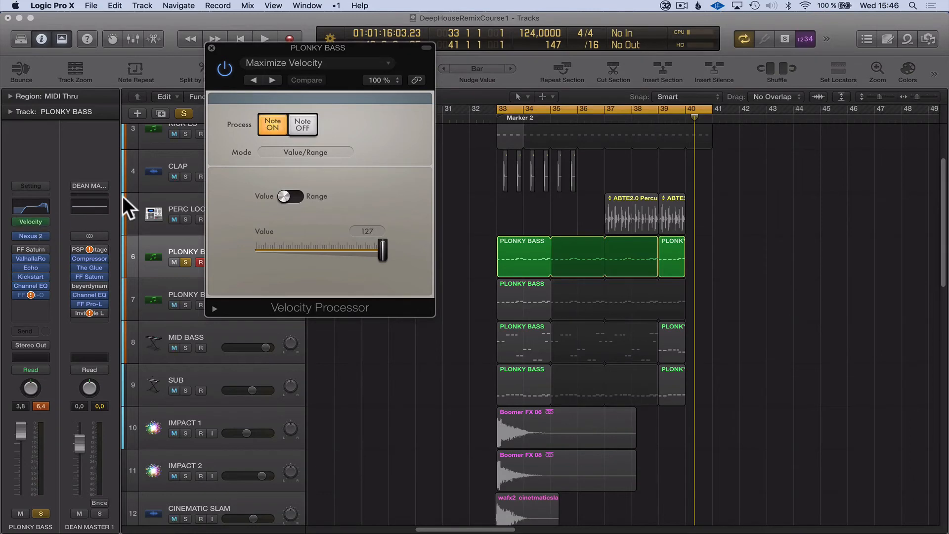
{"action": "left_click_drag", "start_coordinate": [358, 47], "coordinate": [404, 90]}
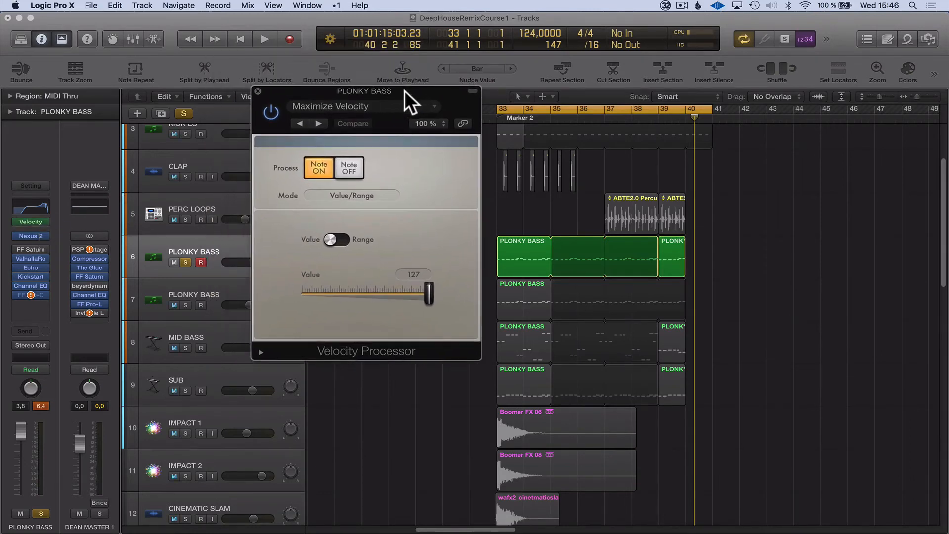
{"action": "left_click", "coordinate": [304, 106]}
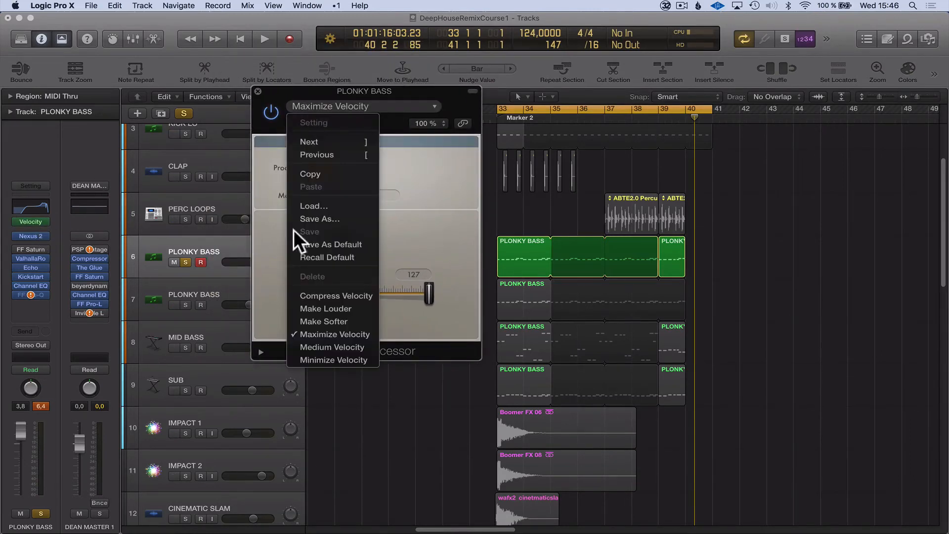
{"action": "left_click", "coordinate": [440, 237]}
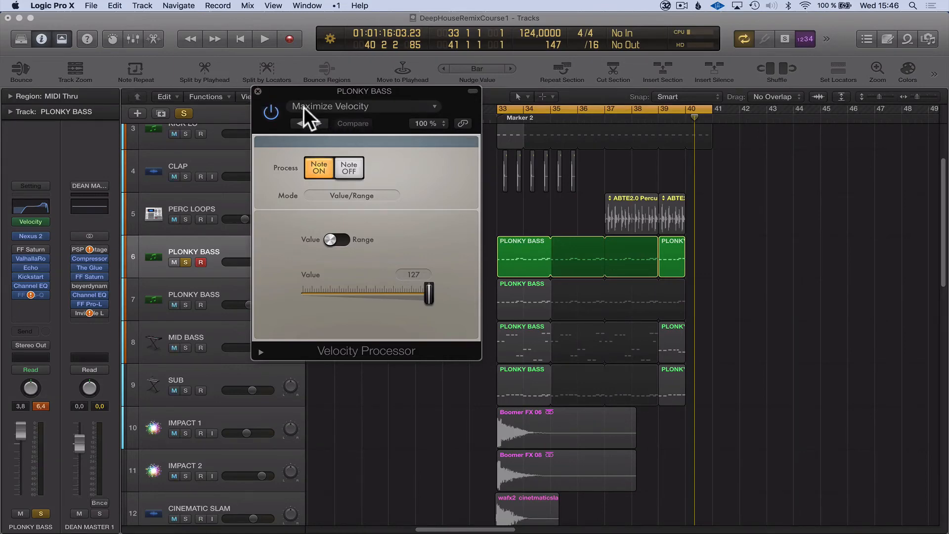
{"action": "left_click", "coordinate": [257, 89]}
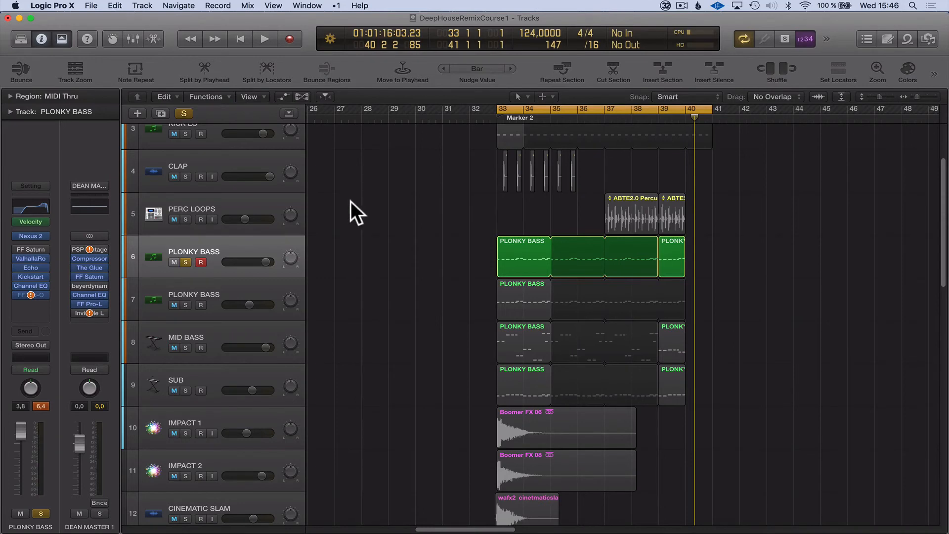
Remove the ValhallaRoom and FF Saturn plug-ins from the soloed PLONKY BASS track's channel strip.
{"action": "left_click", "coordinate": [46, 257]}
{"action": "left_click", "coordinate": [45, 275]}
{"action": "left_click", "coordinate": [41, 251]}
{"action": "left_click", "coordinate": [42, 265]}
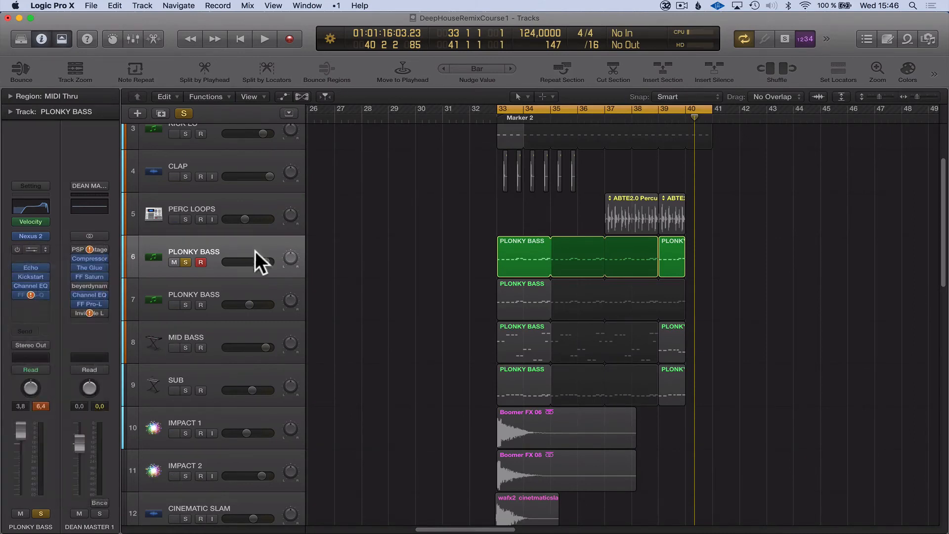
Open the Echo plug-in on the soloed PLONKY BASS track and examine its settings and available Time note values.
{"action": "left_click", "coordinate": [28, 266]}
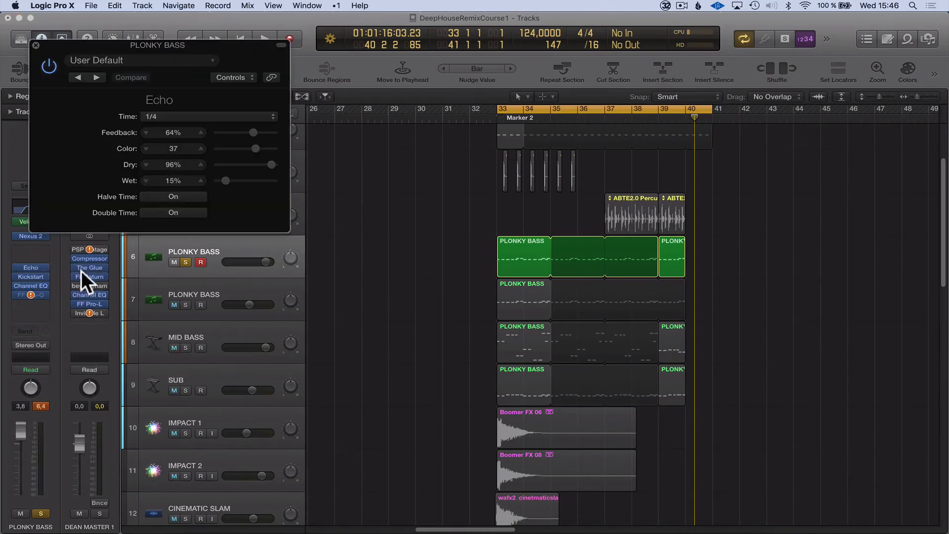
{"action": "left_click_drag", "start_coordinate": [118, 44], "coordinate": [285, 167]}
{"action": "left_click", "coordinate": [330, 239]}
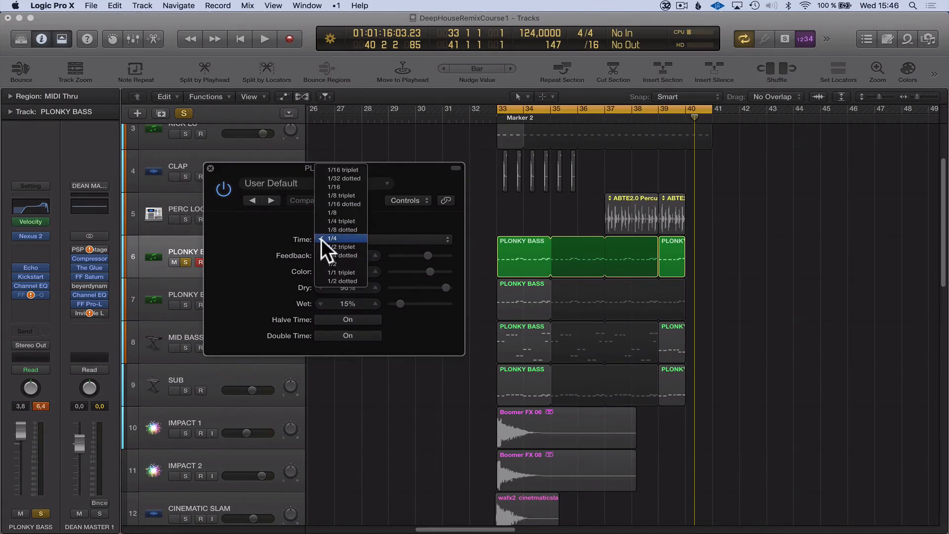
{"action": "left_click", "coordinate": [389, 232]}
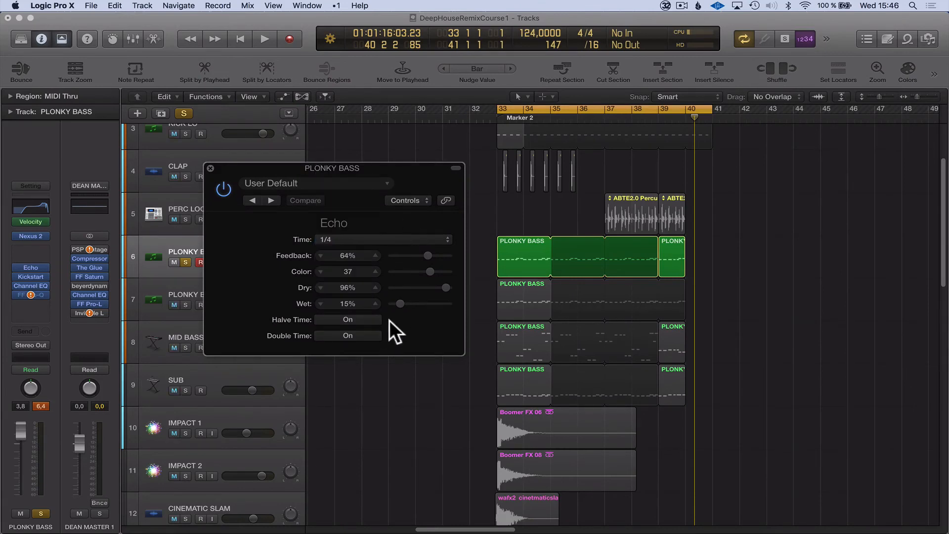
Set the Echo's Wet level to 9% on the soloed PLONKY BASS track and close the plug-in.
{"action": "left_click", "coordinate": [345, 308]}
{"action": "left_click_drag", "start_coordinate": [305, 171], "coordinate": [397, 246]}
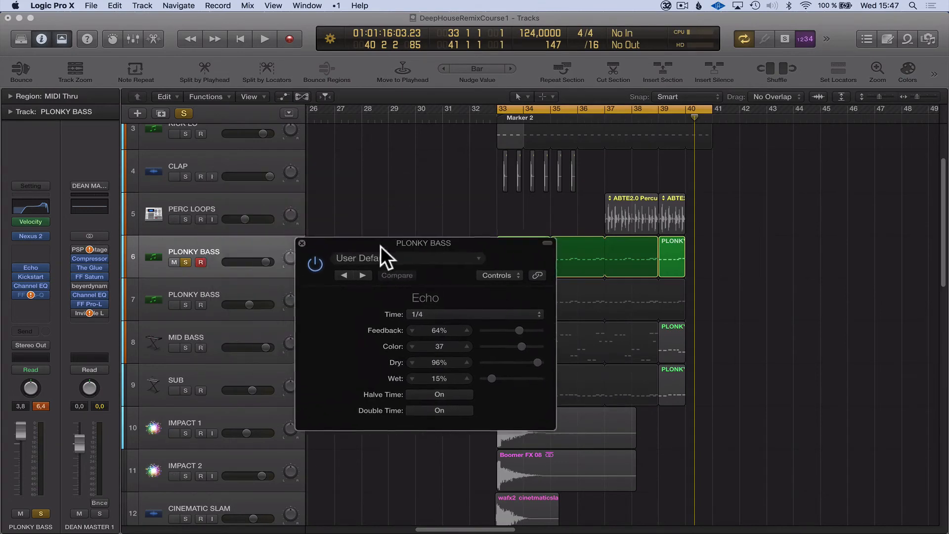
{"action": "left_click_drag", "start_coordinate": [492, 376], "coordinate": [488, 378]}
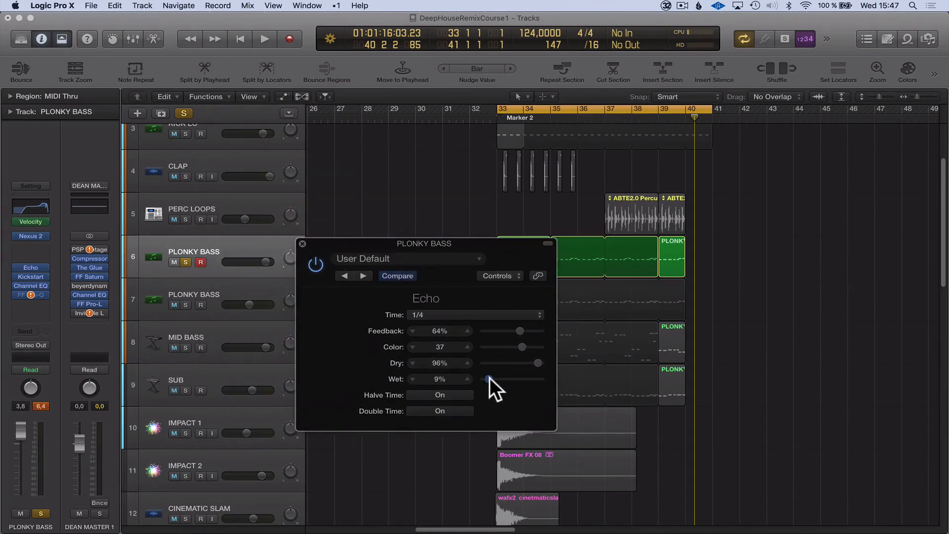
{"action": "left_click", "coordinate": [303, 244]}
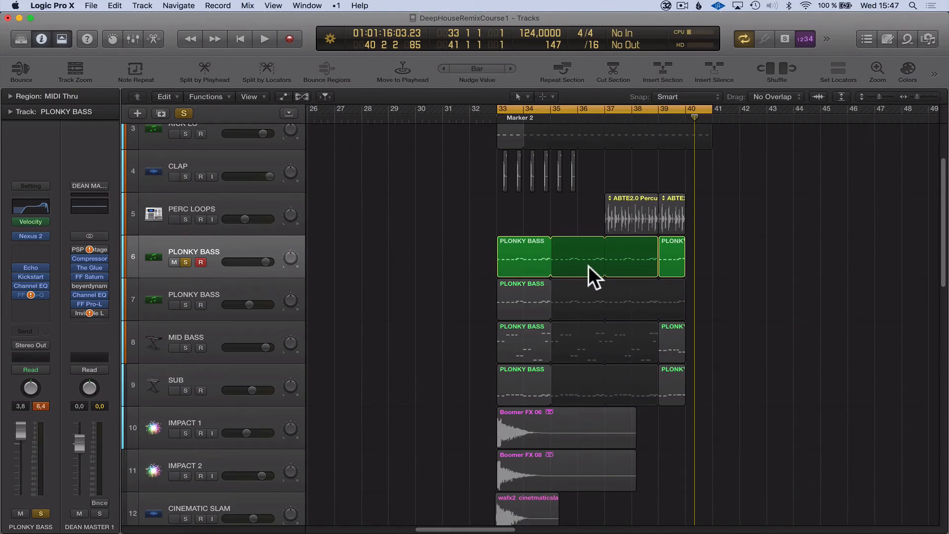
Open Nexus 2 on the soloed PLONKY BASS track, examine its built-in effects sections, and close it.
{"action": "mouse_move", "coordinate": [28, 262]}
{"action": "left_click", "coordinate": [31, 233]}
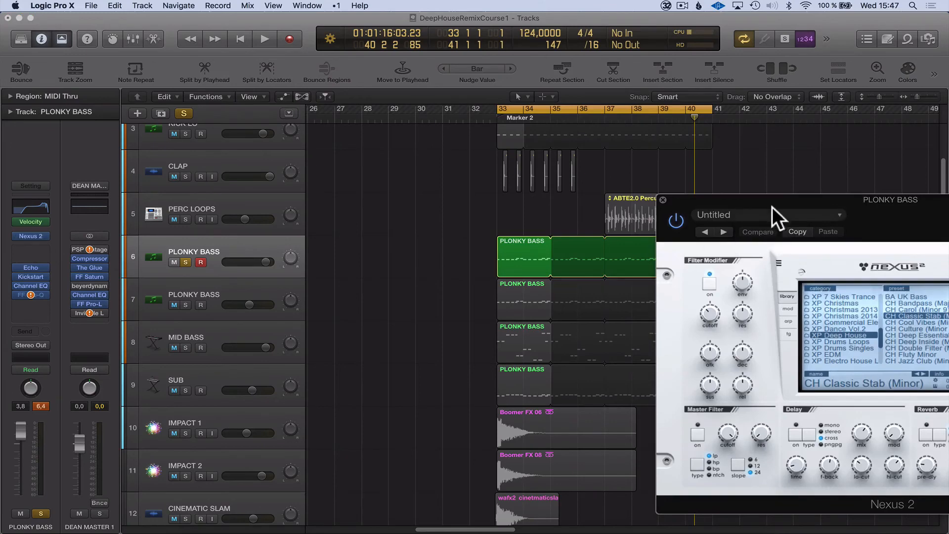
{"action": "left_click_drag", "start_coordinate": [770, 197], "coordinate": [459, 69]}
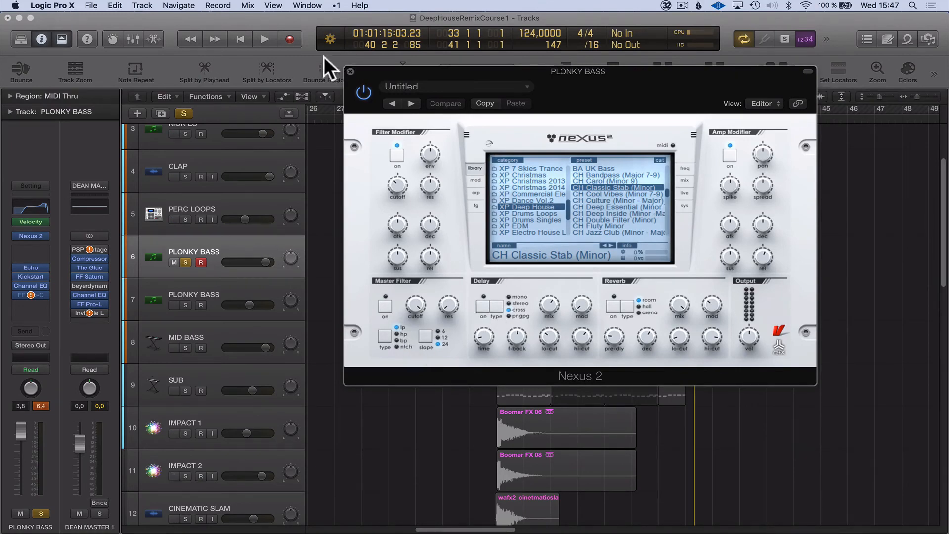
{"action": "left_click", "coordinate": [351, 71]}
Examine the buses available as sends for the soloed PLONKY BASS track without assigning one.
{"action": "mouse_move", "coordinate": [37, 268]}
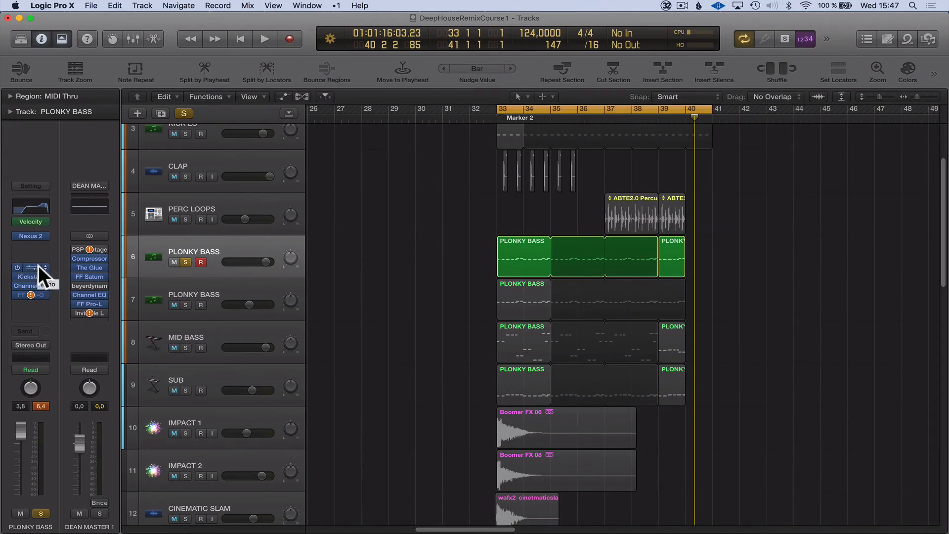
{"action": "left_click", "coordinate": [22, 330]}
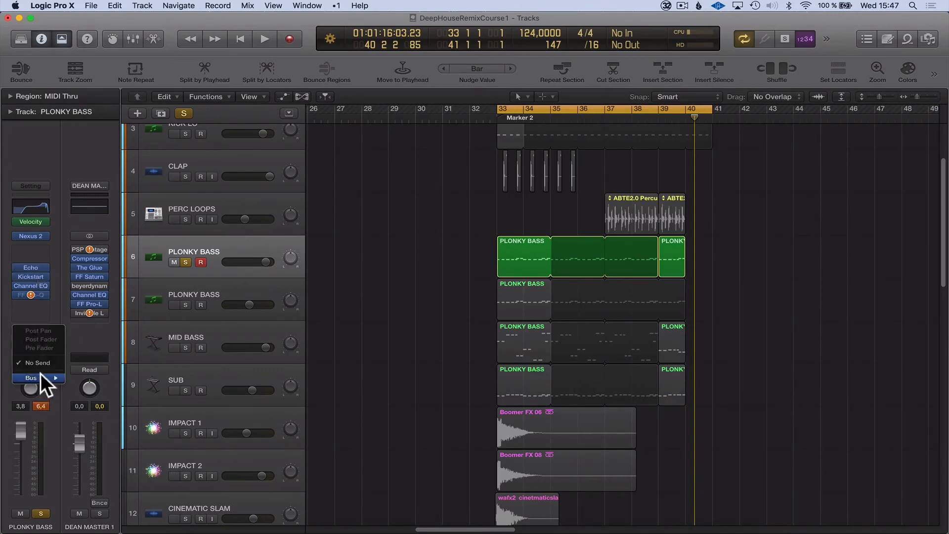
{"action": "mouse_move", "coordinate": [40, 375]}
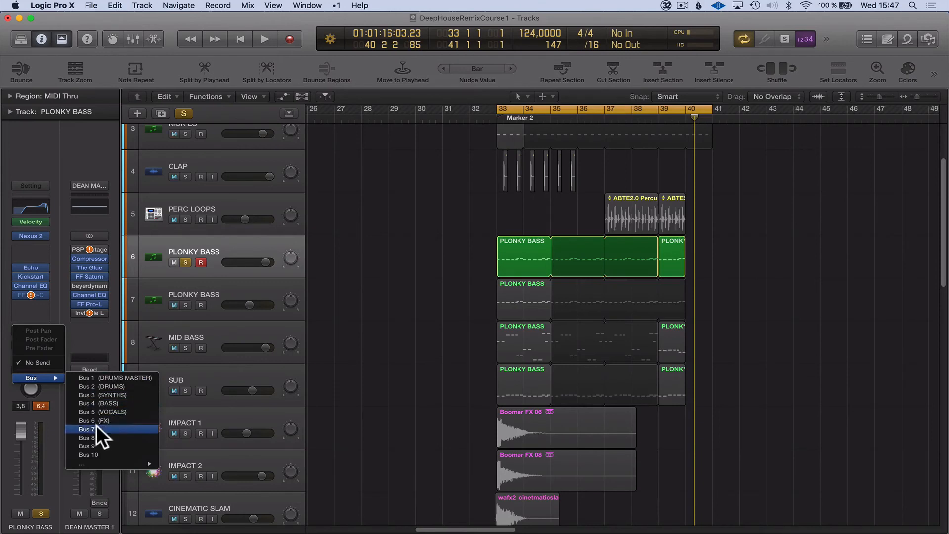
{"action": "left_click", "coordinate": [372, 288]}
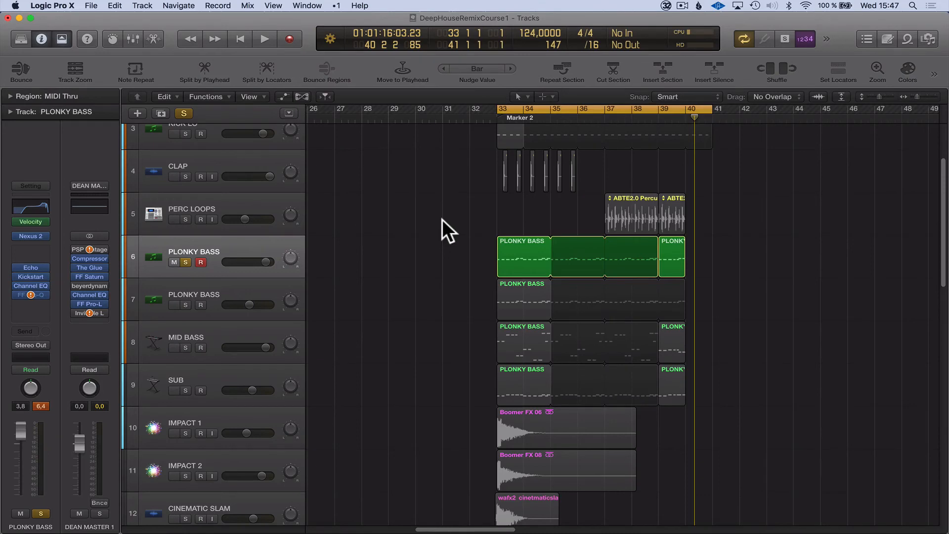
Examine the Nexus 2 Reverb section on the soloed PLONKY BASS track, then on the muted PLONKY BASS track 7.
{"action": "left_click", "coordinate": [27, 236]}
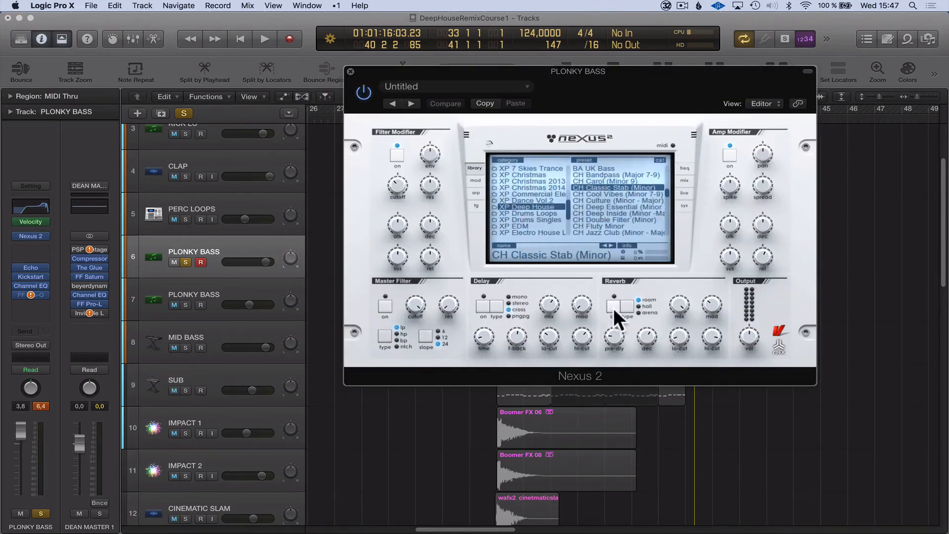
{"action": "left_click", "coordinate": [351, 71]}
{"action": "left_click", "coordinate": [197, 293]}
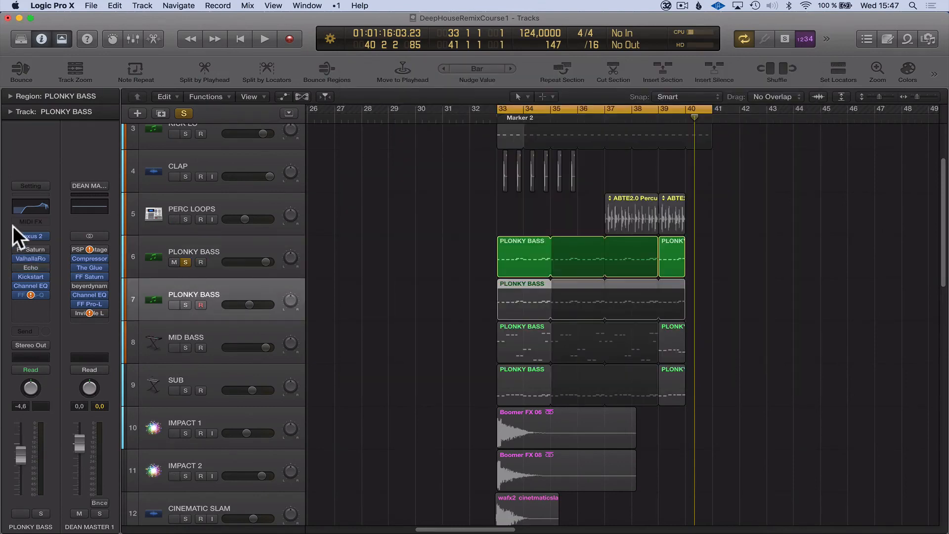
{"action": "left_click", "coordinate": [27, 234]}
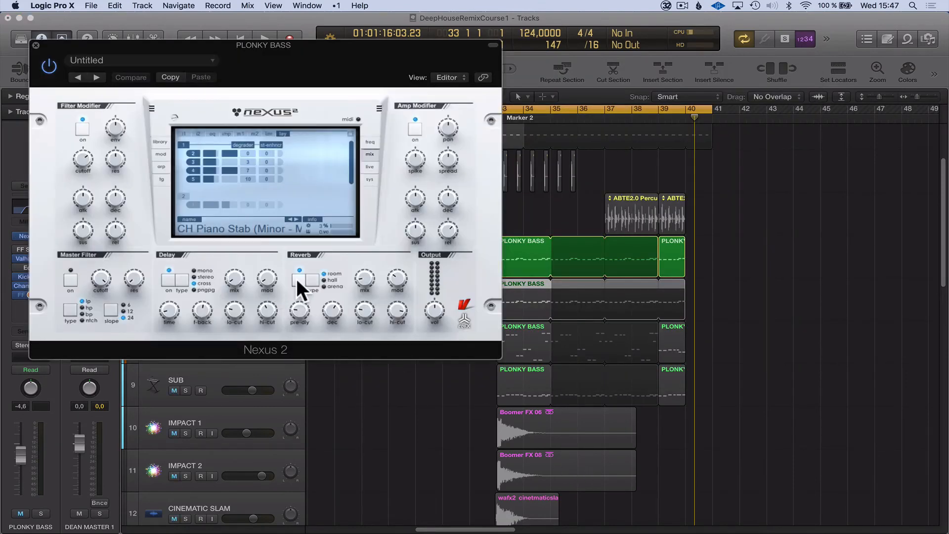
Adjust the Reverb mix in Nexus 2 on PLONKY BASS track 7, close the instrument, and deselect the track's regions.
{"action": "left_click", "coordinate": [366, 276]}
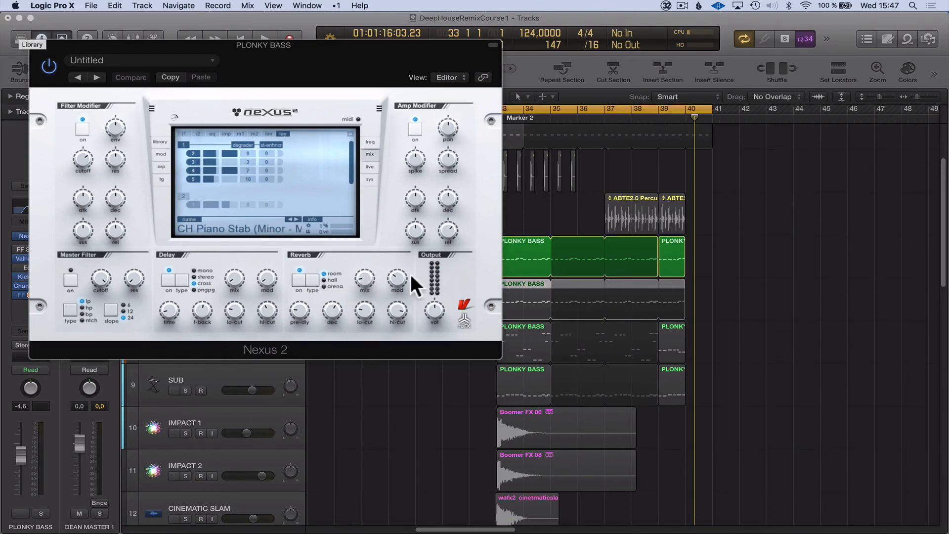
{"action": "left_click_drag", "start_coordinate": [365, 281], "coordinate": [361, 249]}
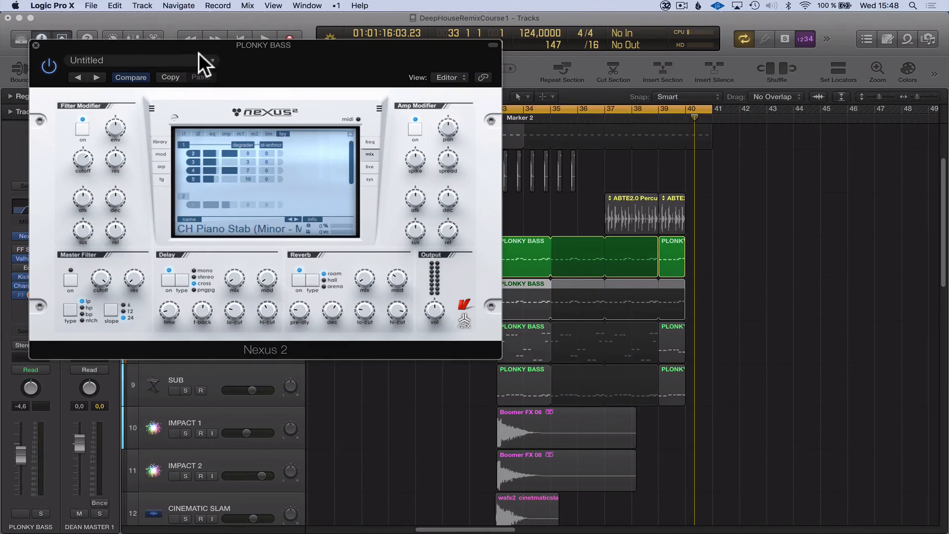
{"action": "left_click_drag", "start_coordinate": [199, 53], "coordinate": [600, 81]}
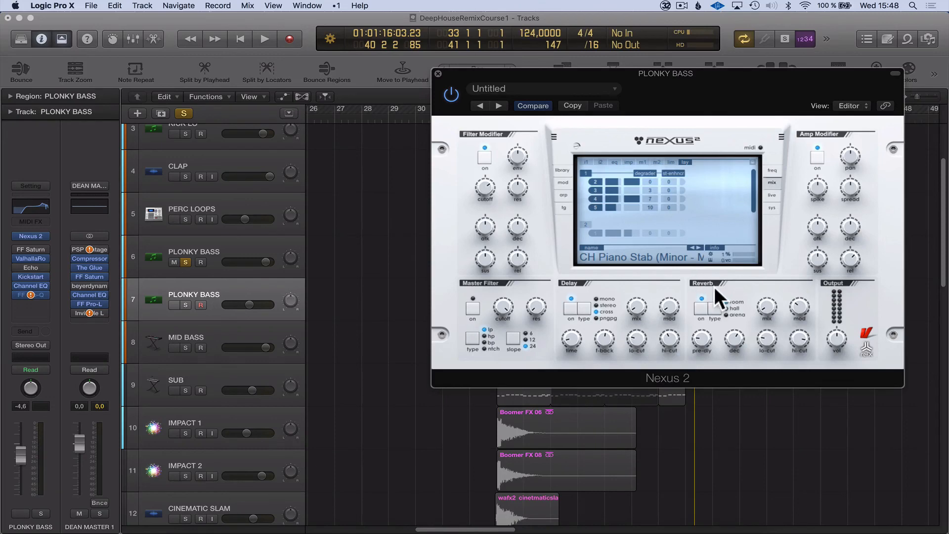
{"action": "left_click", "coordinate": [438, 73]}
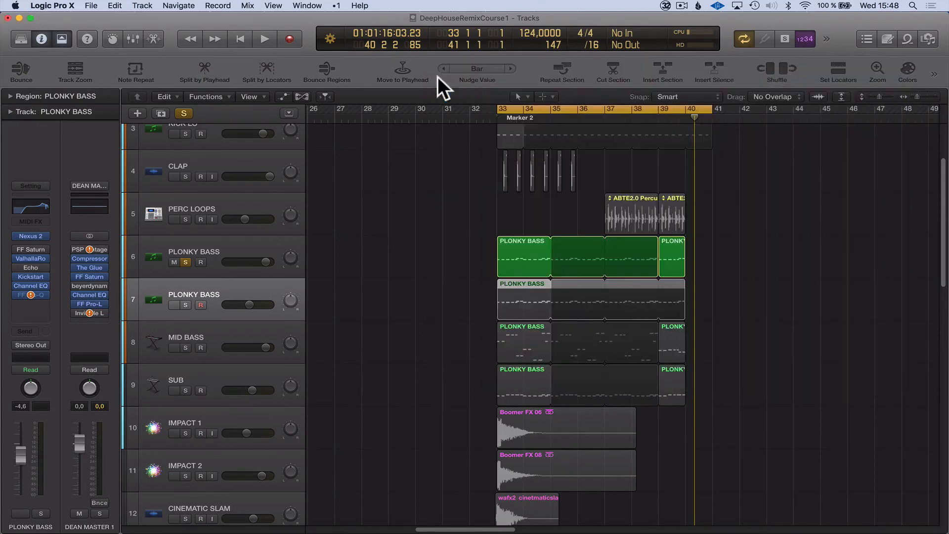
{"action": "left_click", "coordinate": [357, 192]}
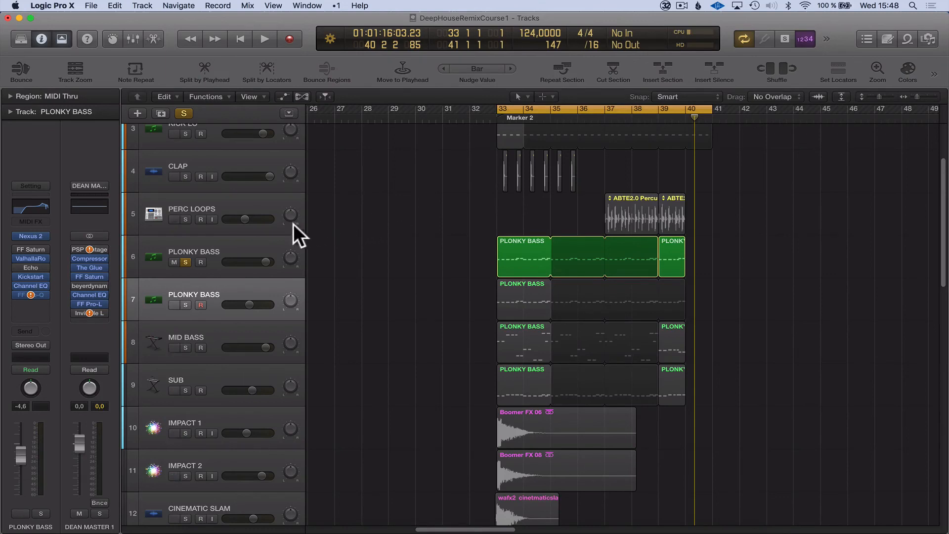
Select PLONKY BASS track 6, examine its send options including the extended bus list, and leave the send unassigned.
{"action": "left_click", "coordinate": [224, 249]}
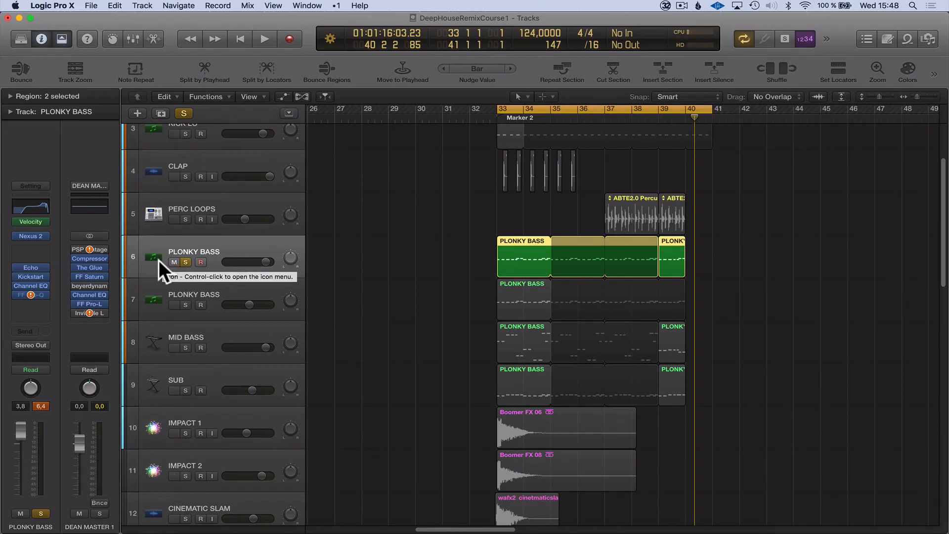
{"action": "left_click", "coordinate": [27, 330]}
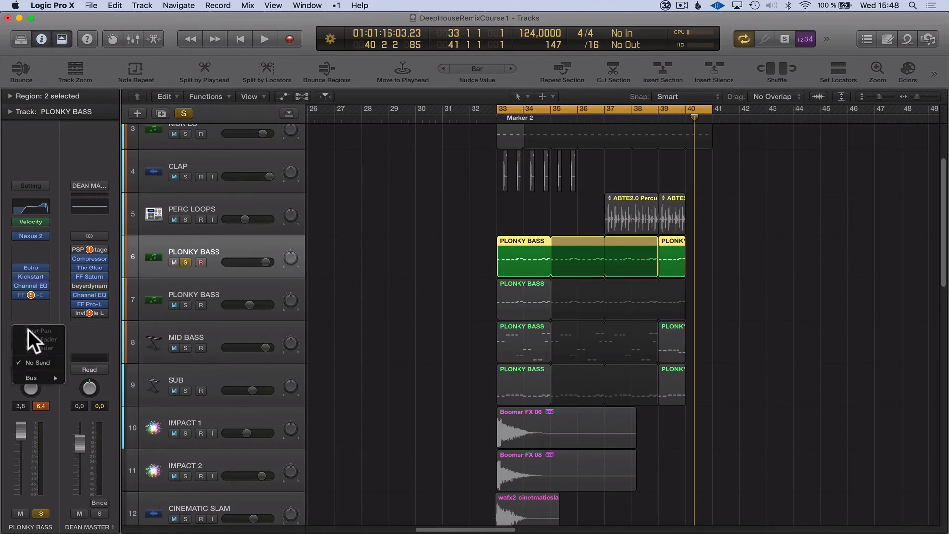
{"action": "mouse_move", "coordinate": [34, 376]}
{"action": "mouse_move", "coordinate": [139, 465]}
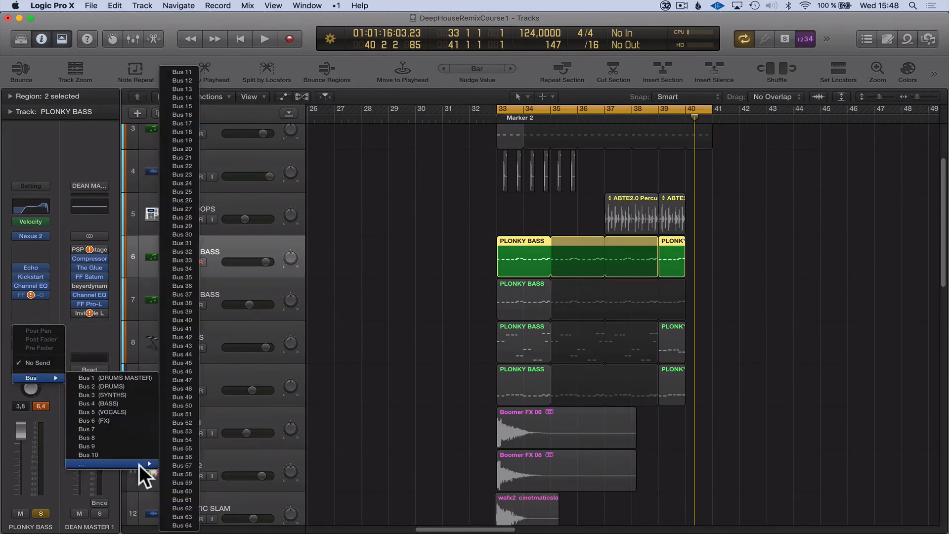
{"action": "left_click", "coordinate": [395, 205]}
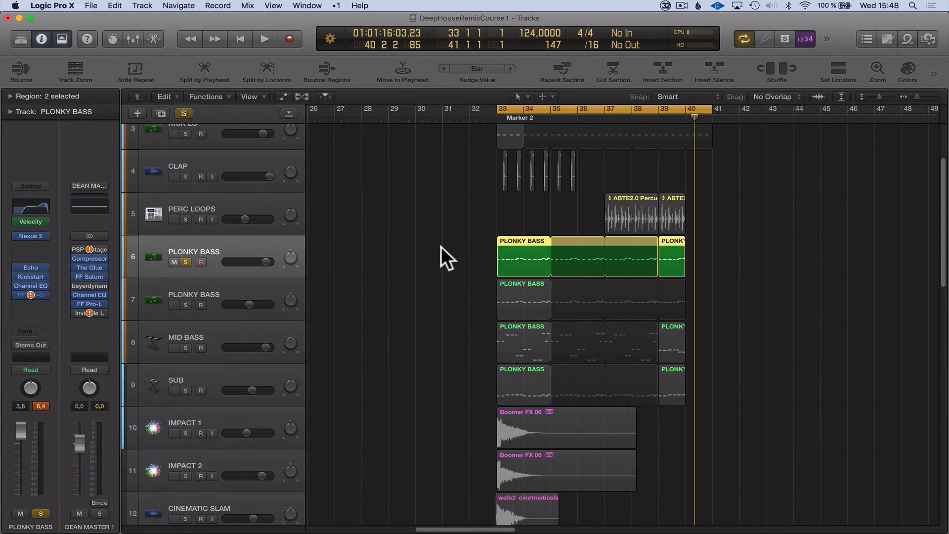
{"action": "left_click", "coordinate": [442, 247]}
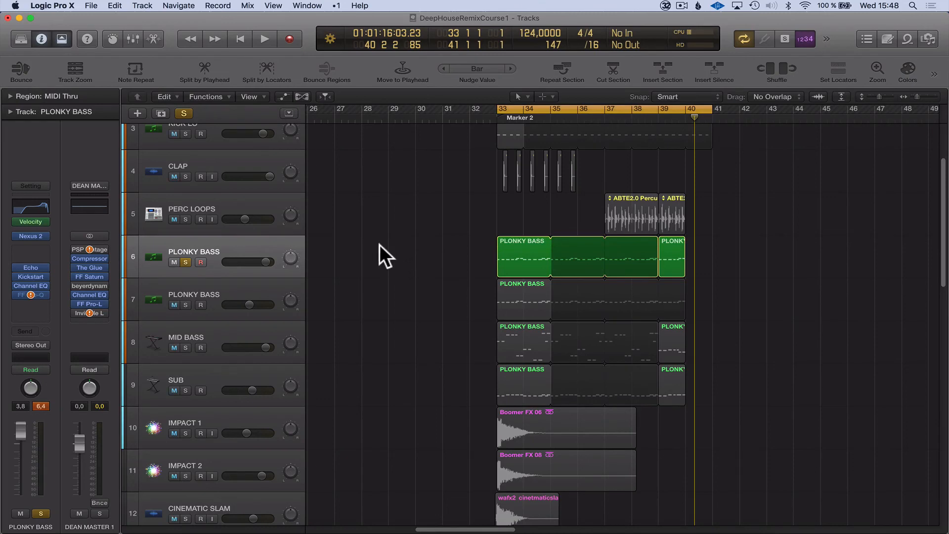
Examine the Kickstart ducking curve on PLONKY BASS track 6, close it, and open the track's Channel EQ for inspection.
{"action": "left_click", "coordinate": [32, 277]}
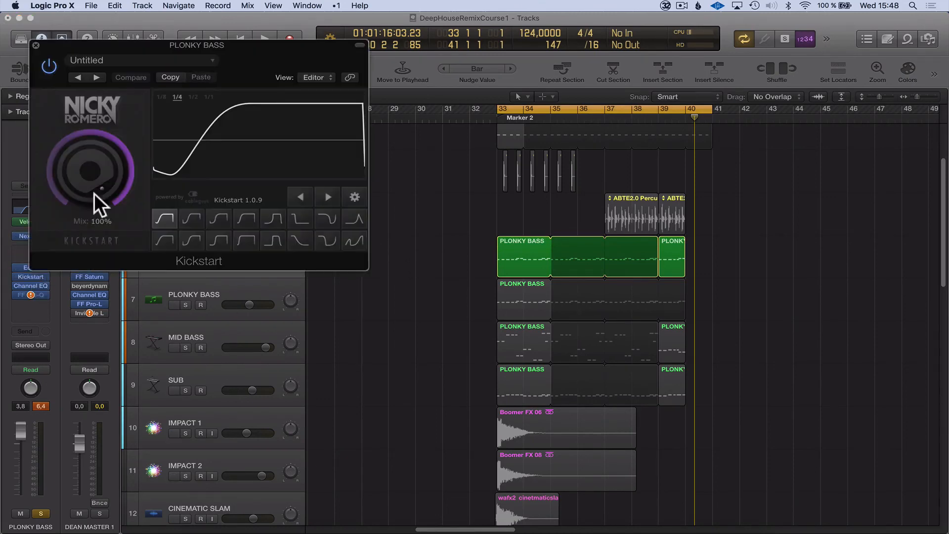
{"action": "left_click", "coordinate": [36, 44]}
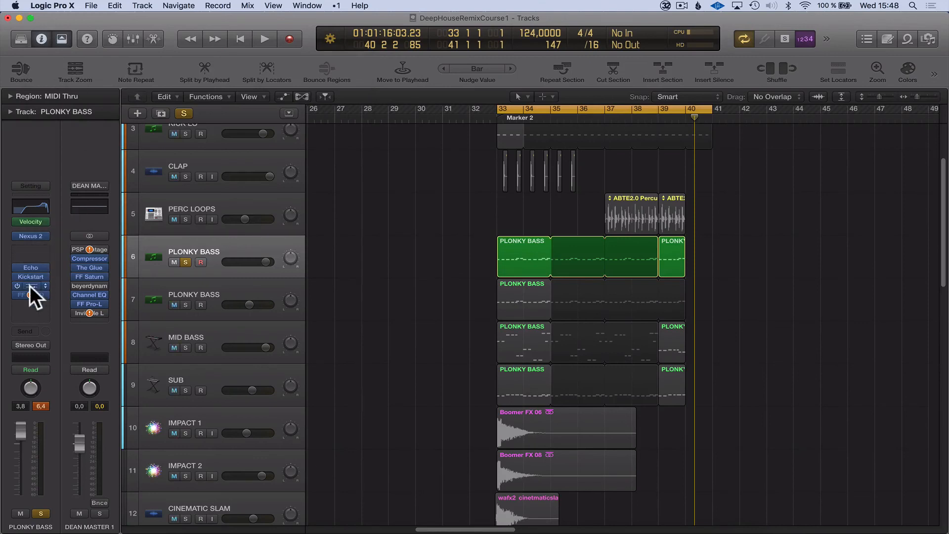
{"action": "left_click", "coordinate": [31, 285]}
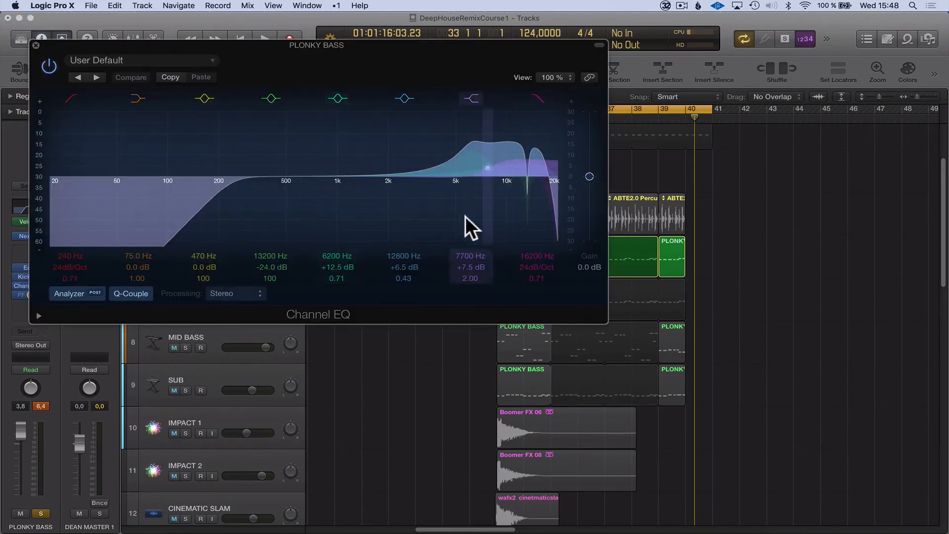